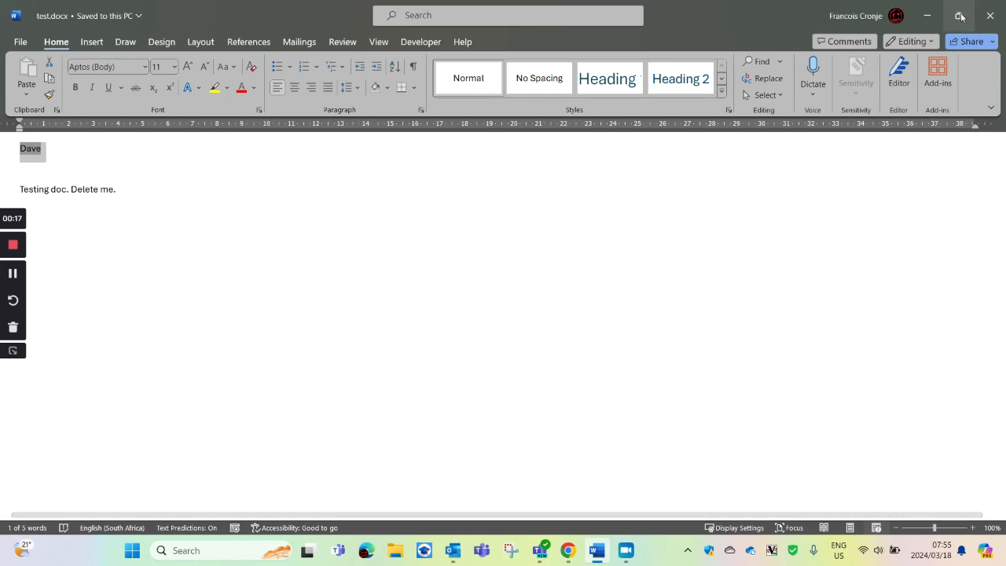
Open the test.xlsx workbook from the desktop and fit column C to the width of its e-mail addresses.
click(925, 16)
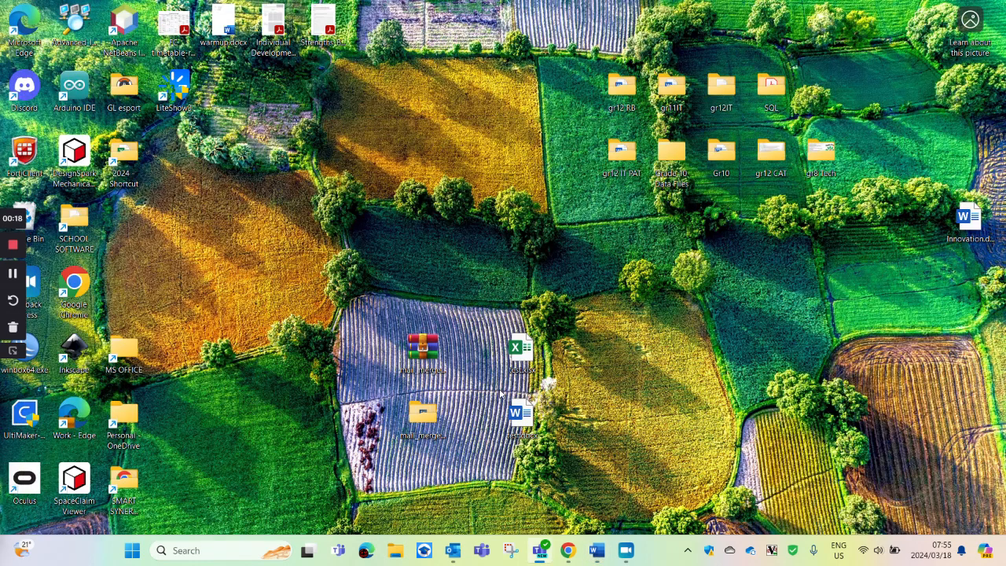
double_click(523, 355)
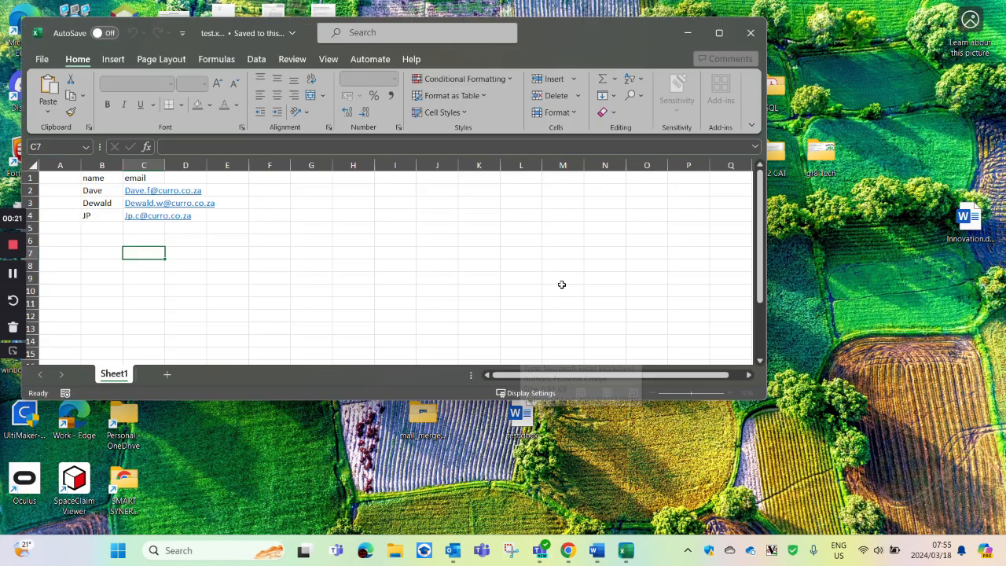
click(719, 32)
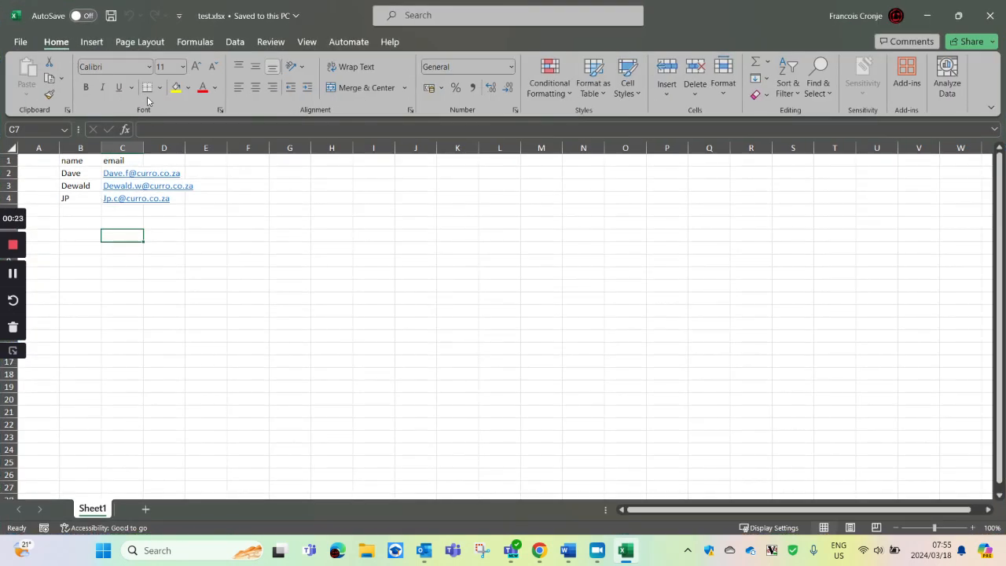
double_click(144, 148)
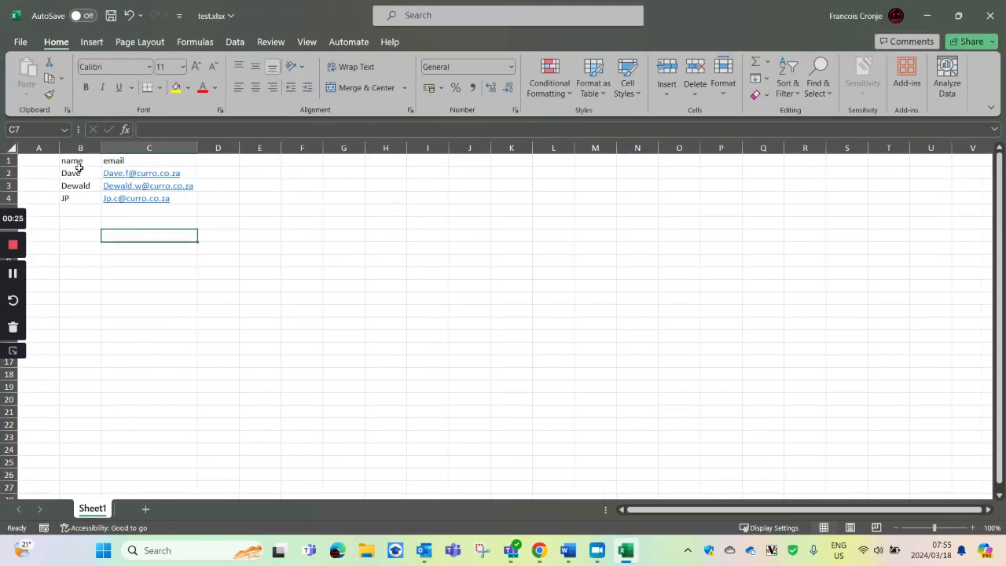
drag(79, 160, 78, 199)
drag(116, 163, 136, 199)
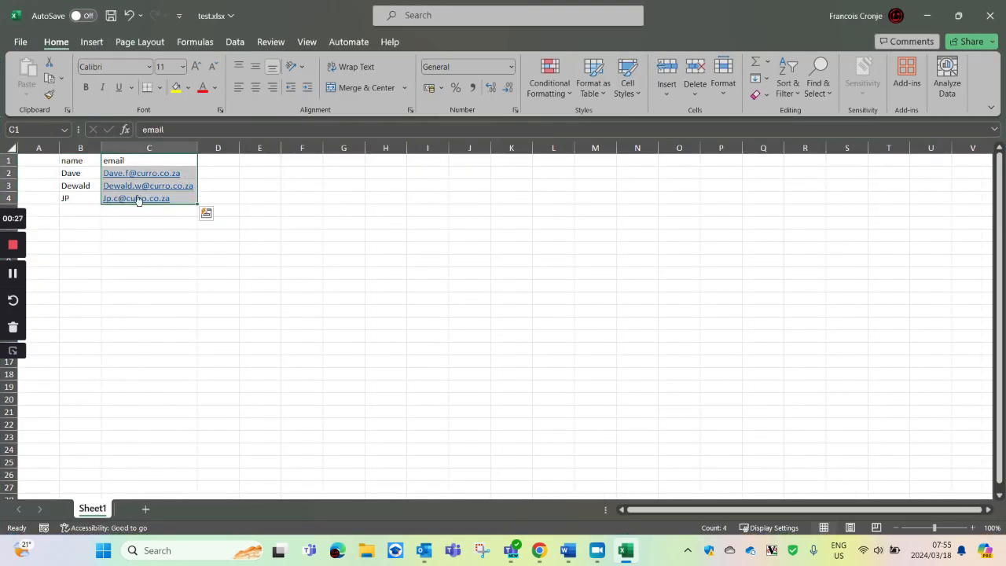
Add a "he/she" column in D1 and enter "he" for the three people in D2:D4.
click(209, 158)
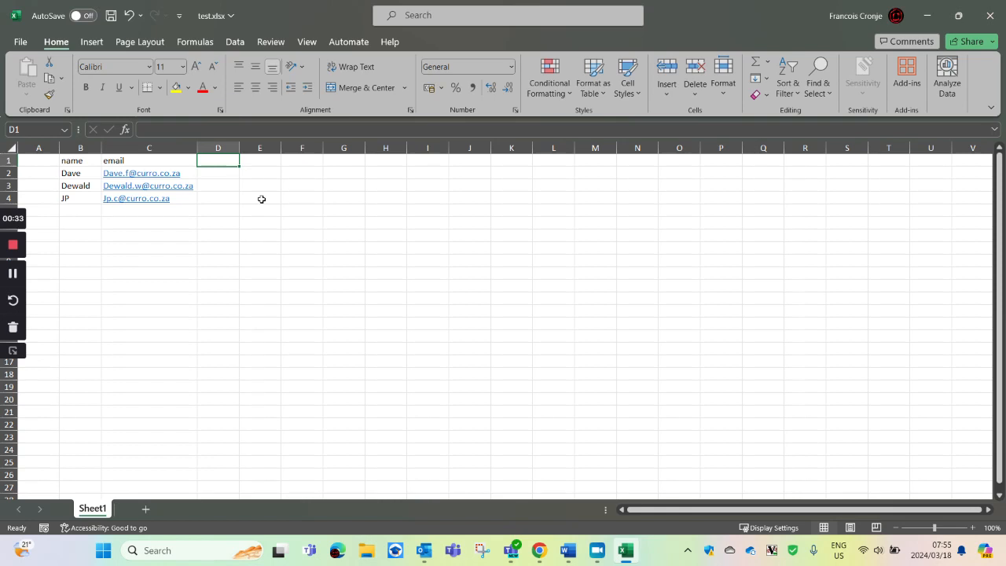
text(he/)
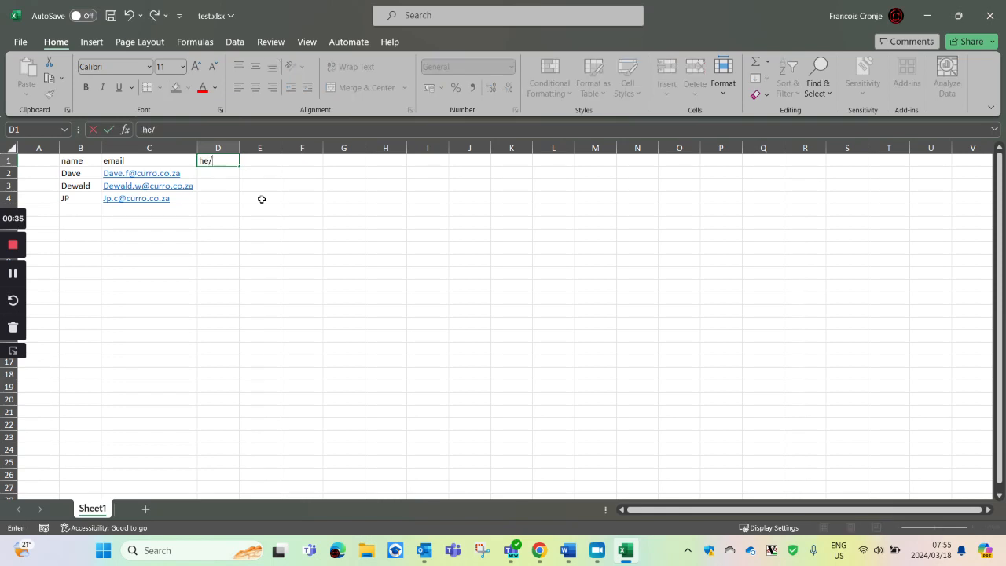
text(she)
click(208, 178)
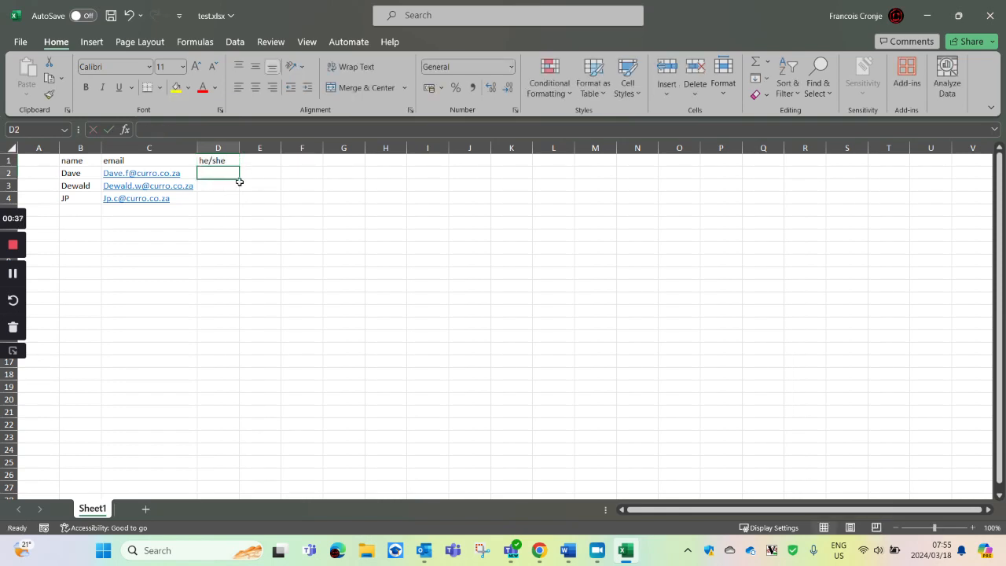
text(he)
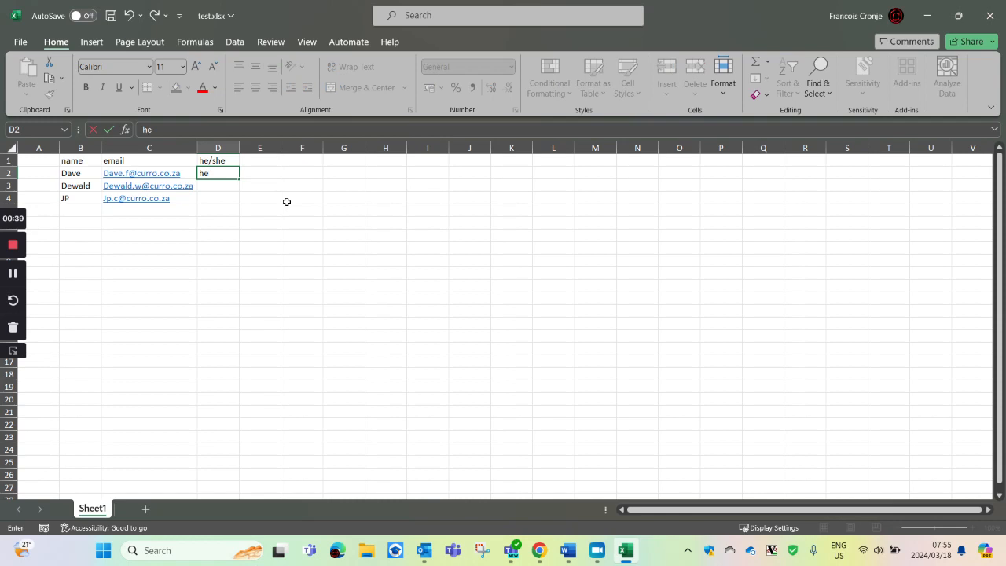
key(Return)
text(he)
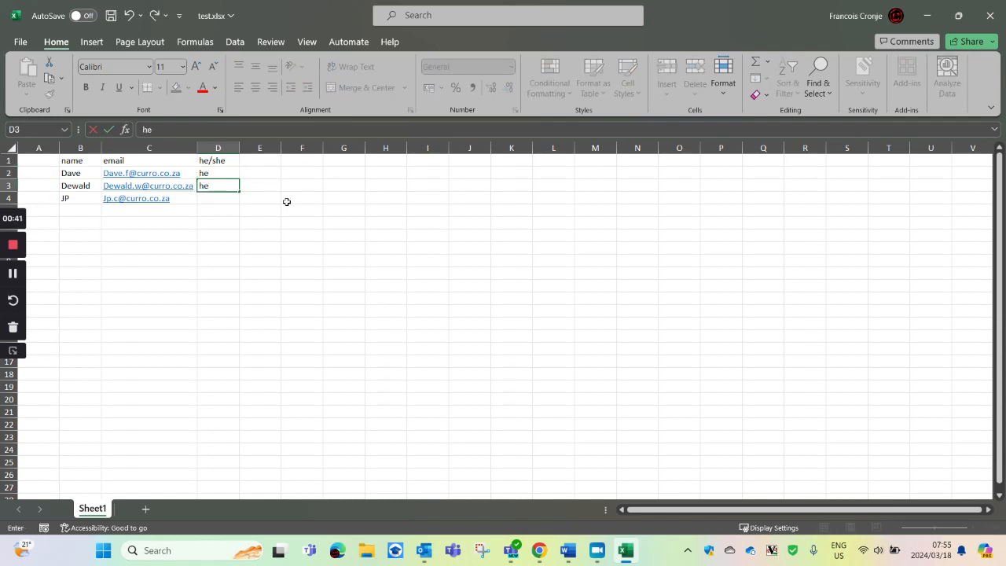
key(Return)
text(he)
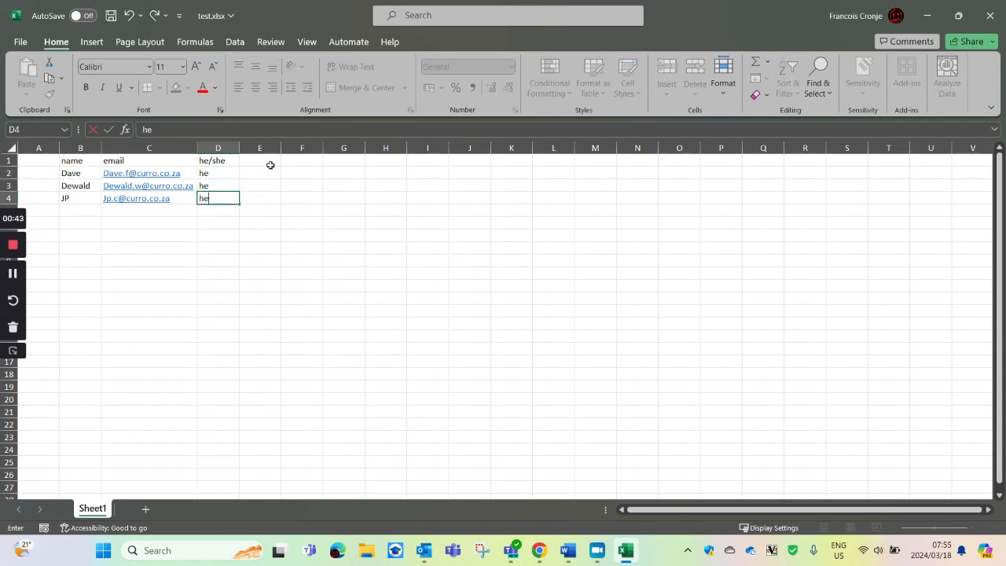
Add a capitalised "He/She" column in E1 and enter "He" in cells E2 to E4.
click(272, 166)
text(He)
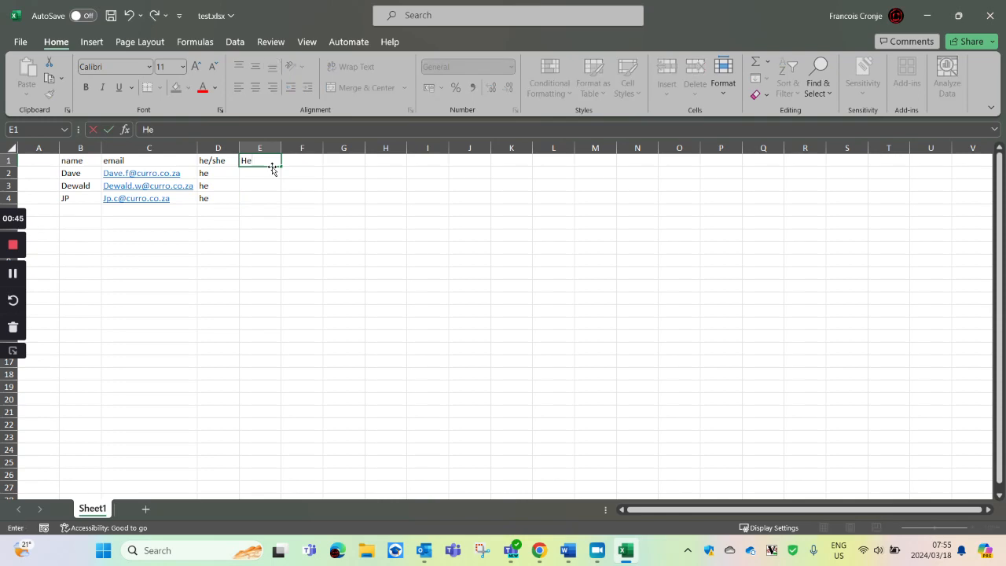
text(/She)
key(Return)
text(He)
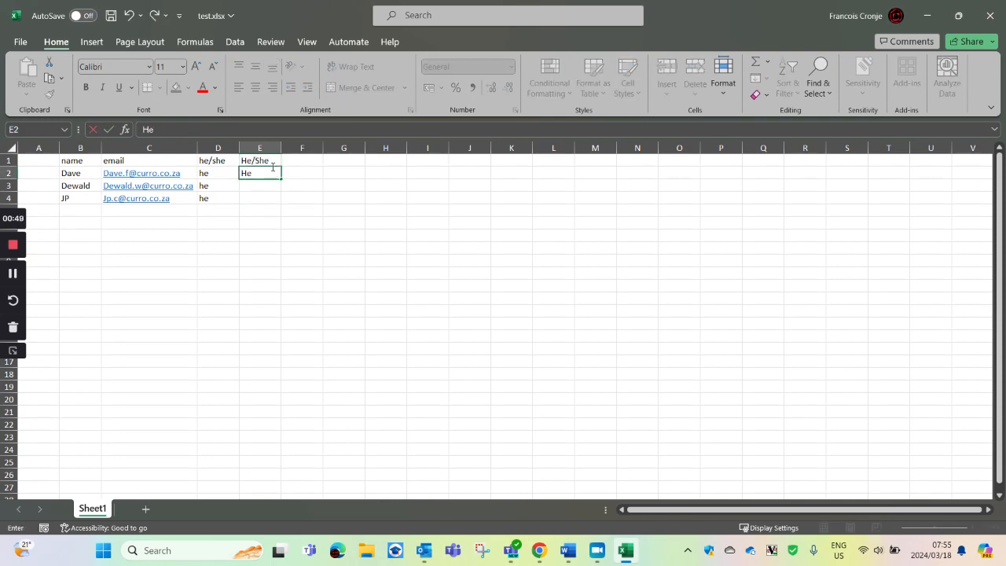
key(Return)
text(He)
key(Return)
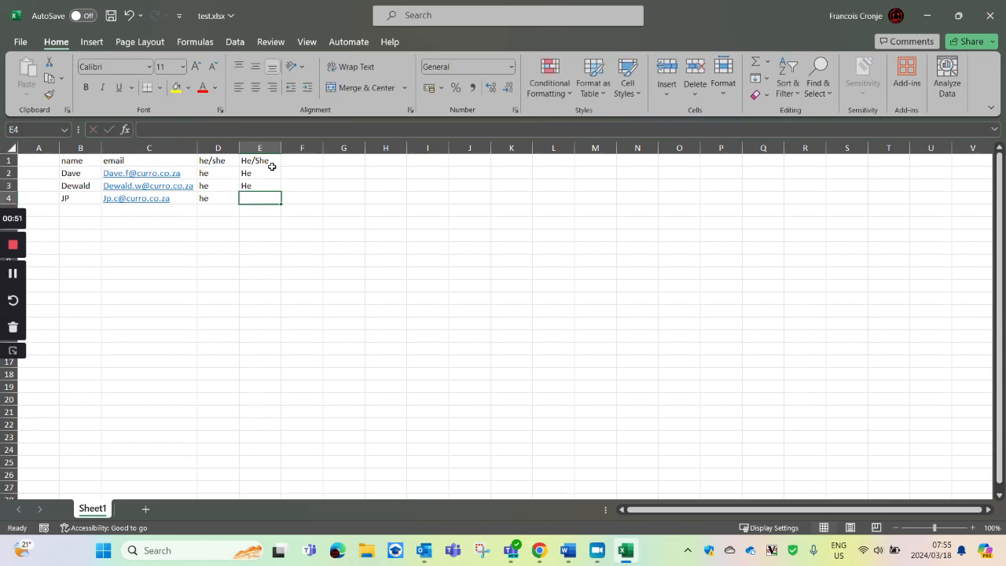
text(He)
click(285, 223)
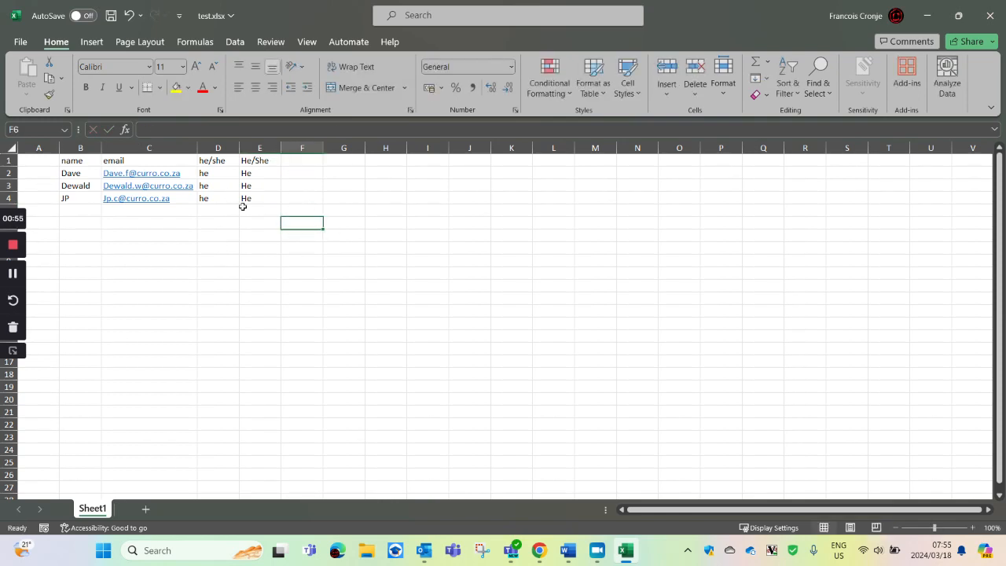
Save the workbook, switch to test.docx in Word and add a new line below "Testing doc. Delete me.".
click(111, 15)
click(934, 15)
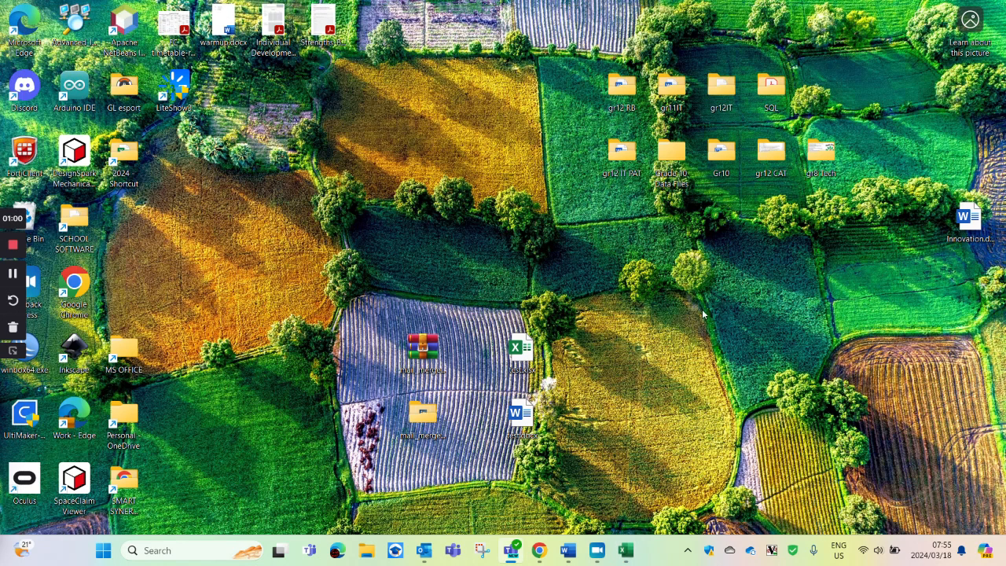
click(568, 550)
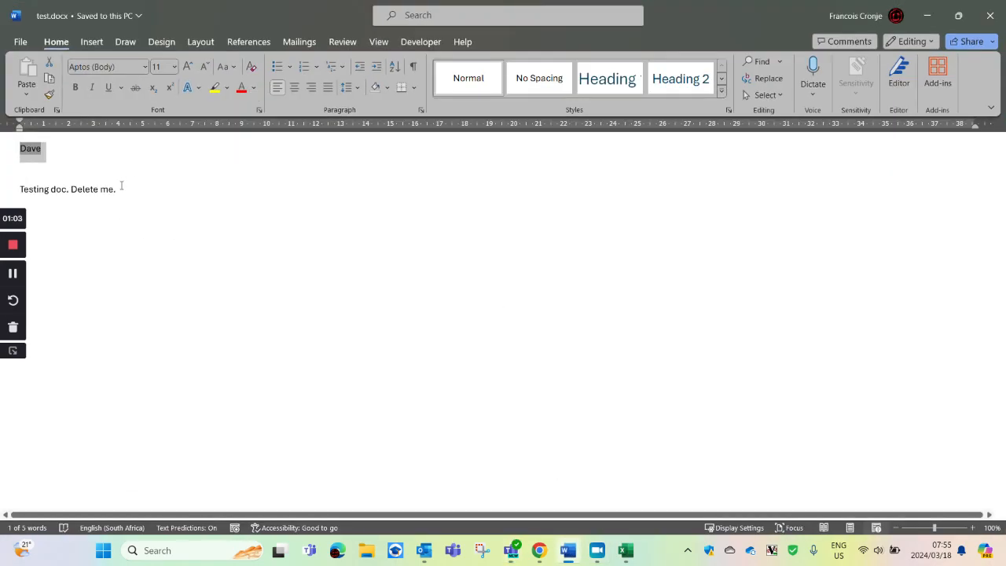
click(122, 186)
key(Return)
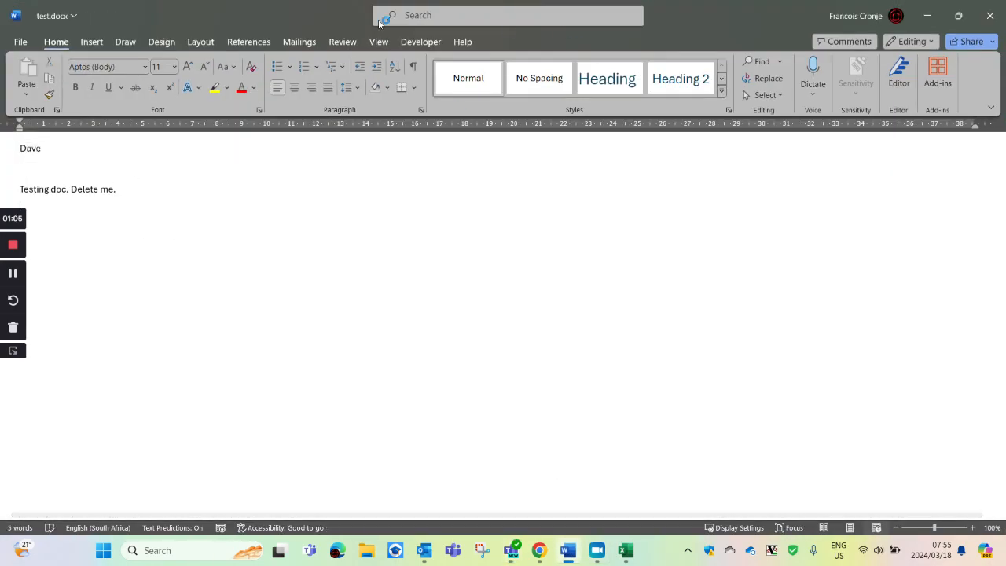
View the mailing tools in Word and the setup files in the desktop's mail_merge_toolkit folder.
click(307, 42)
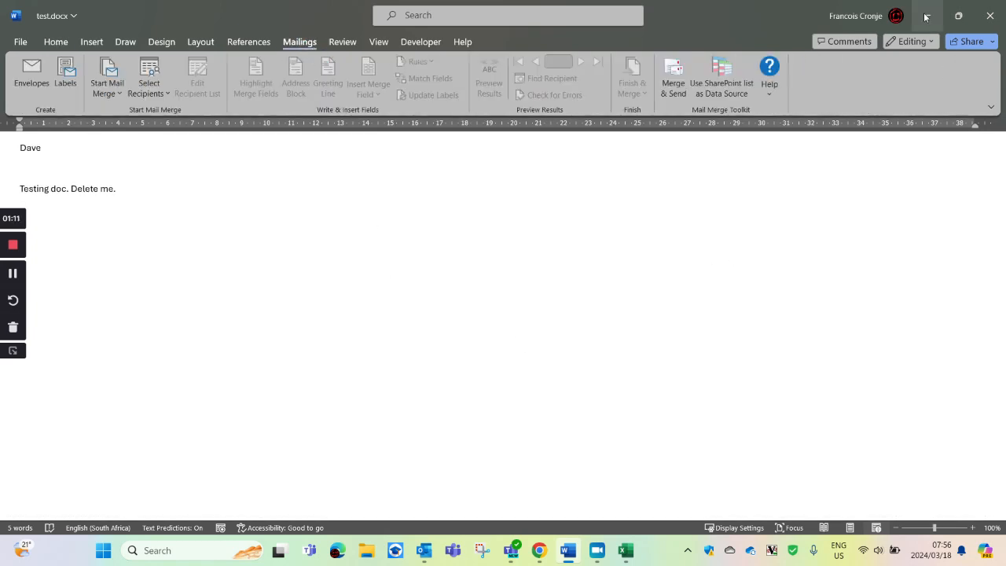
click(926, 17)
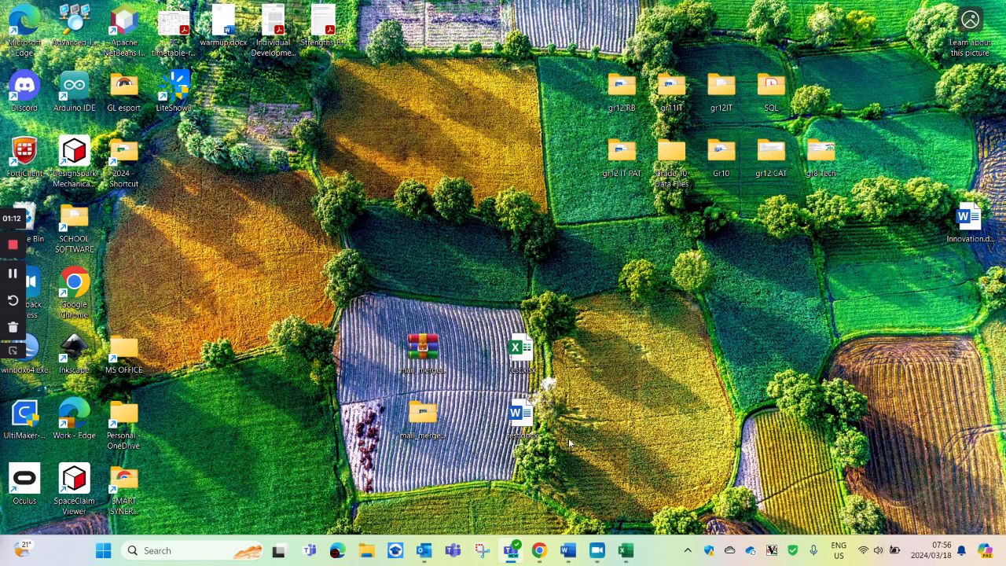
double_click(421, 417)
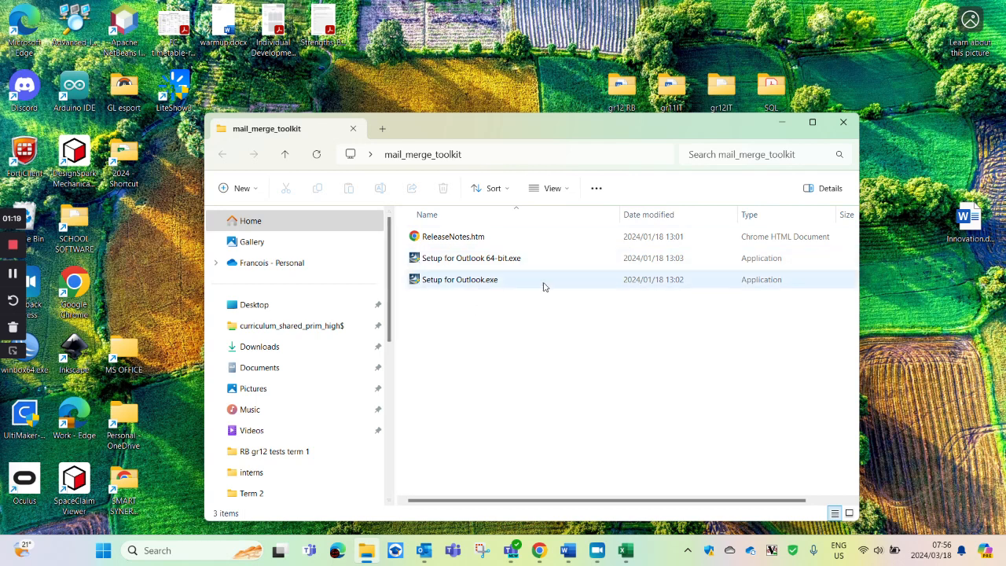
click(782, 122)
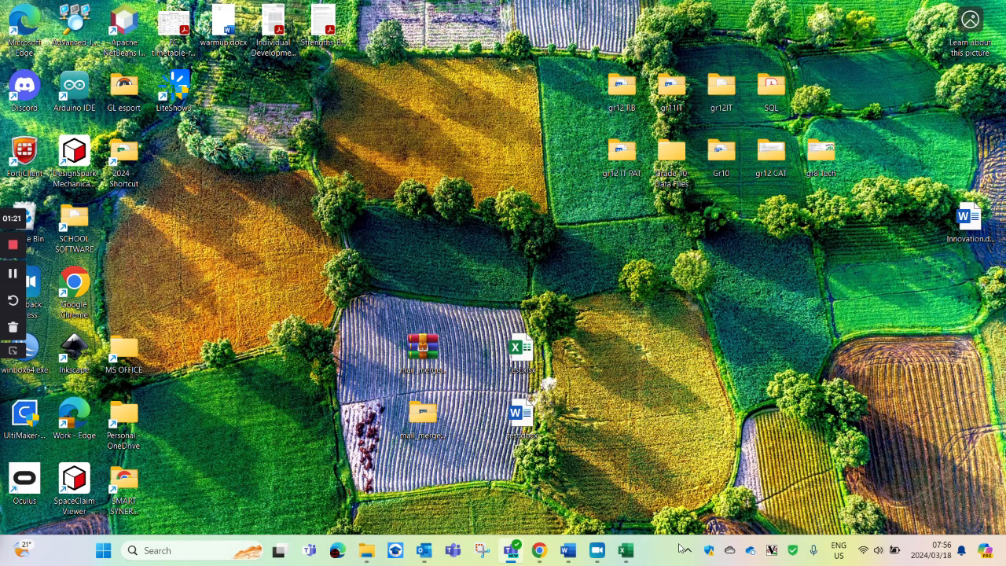
Start the Step-by-Step Mail Merge Wizard in test.docx for Letters, using the current document, and continue to recipient selection.
click(626, 550)
click(572, 555)
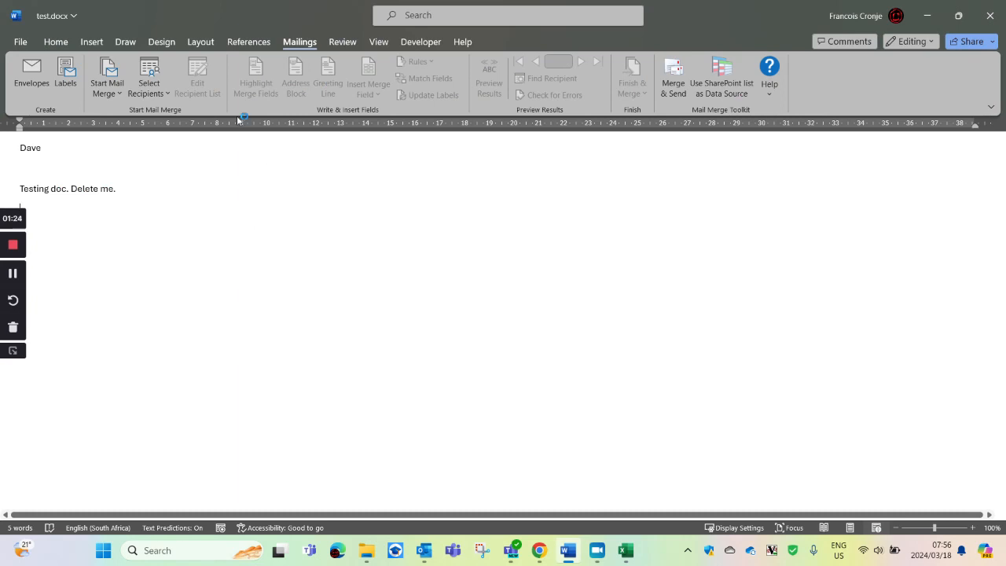
click(105, 90)
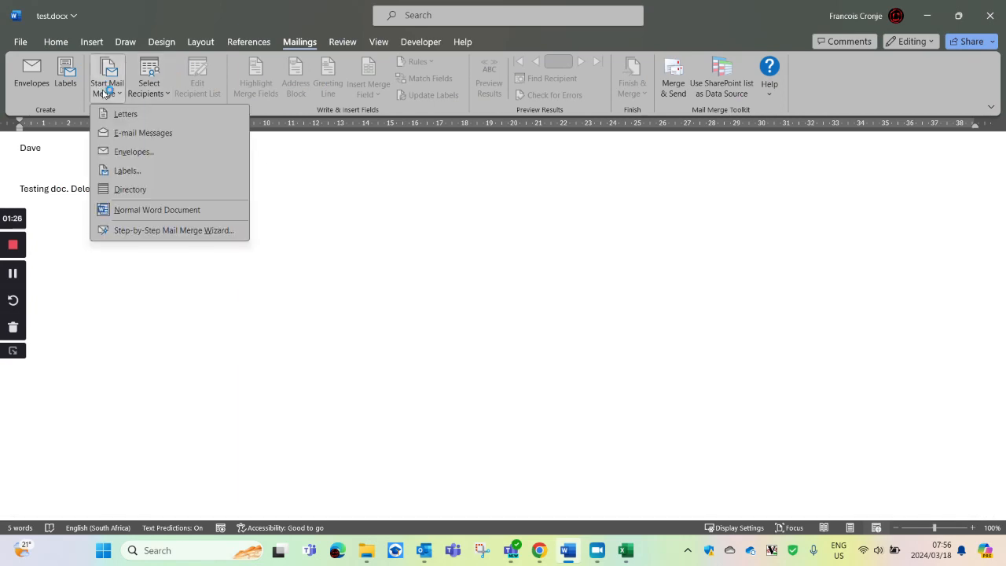
click(134, 230)
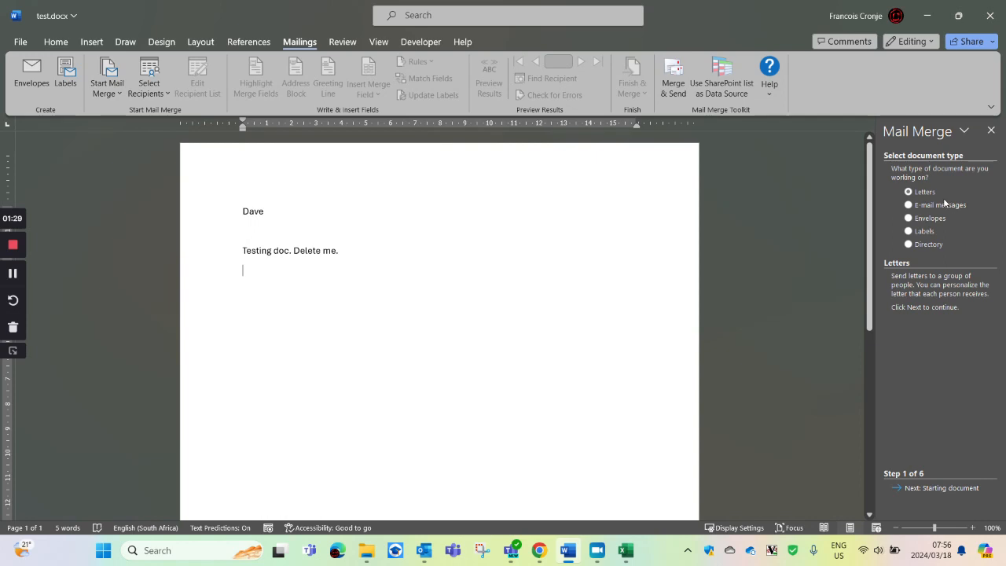
click(944, 486)
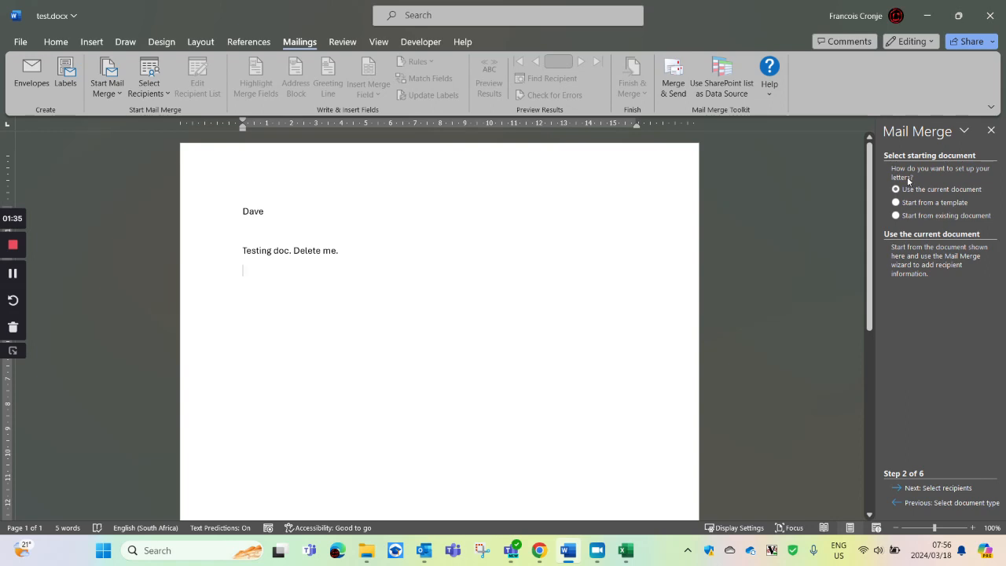
click(926, 488)
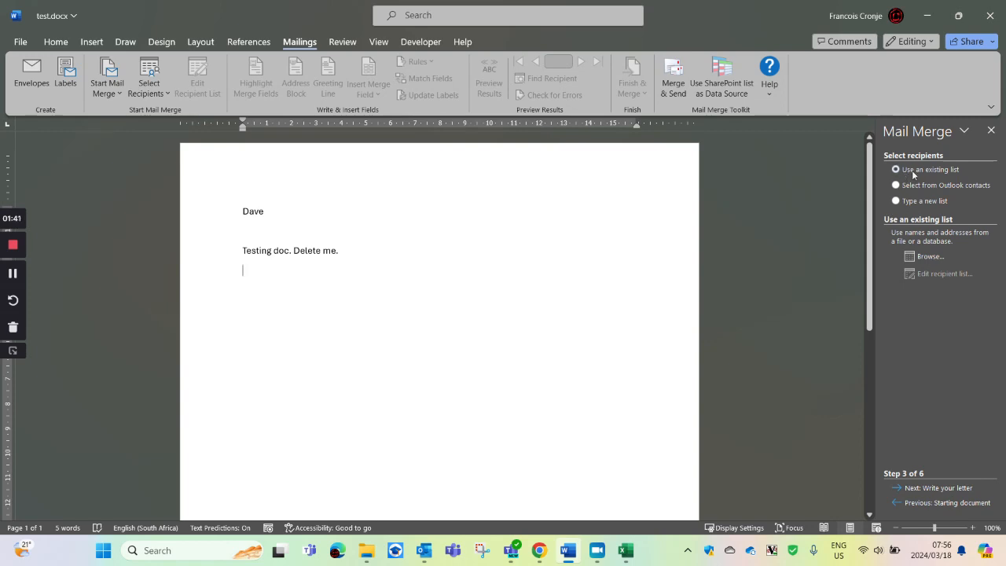
Browse to the OneDrive Desktop folder and open test.xlsx as the existing recipient list.
click(928, 257)
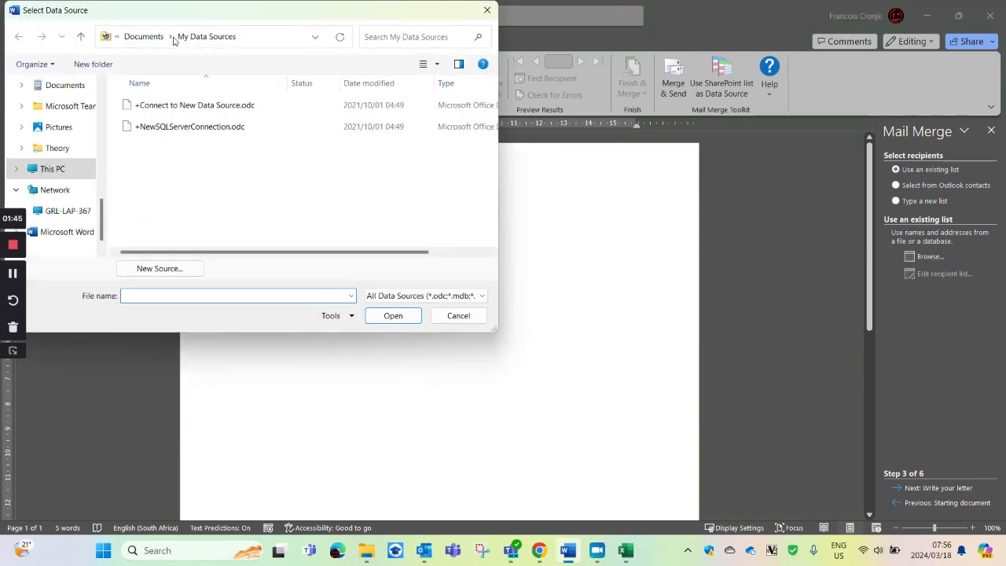
scroll(70, 160, up, 2)
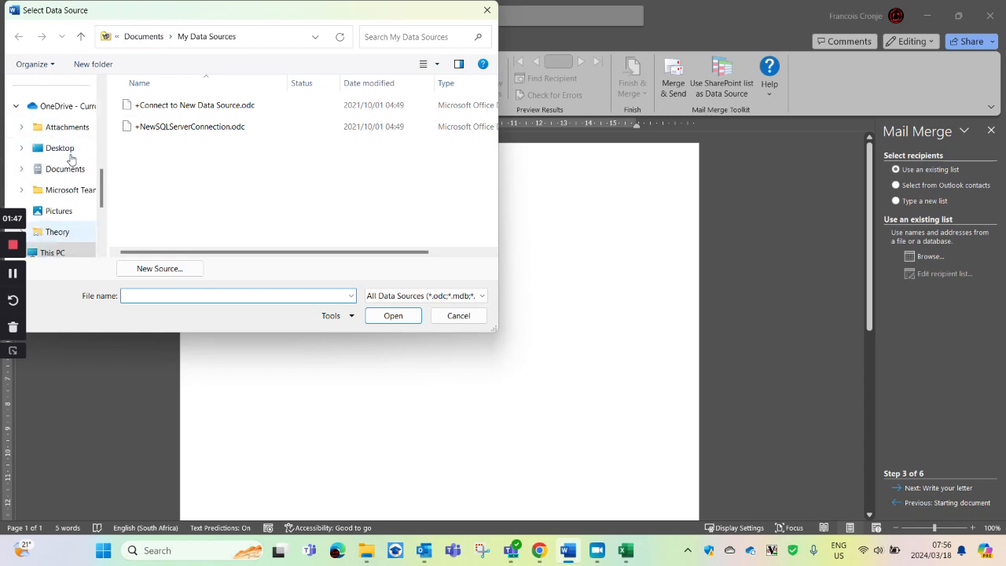
scroll(71, 160, up, 1)
click(66, 211)
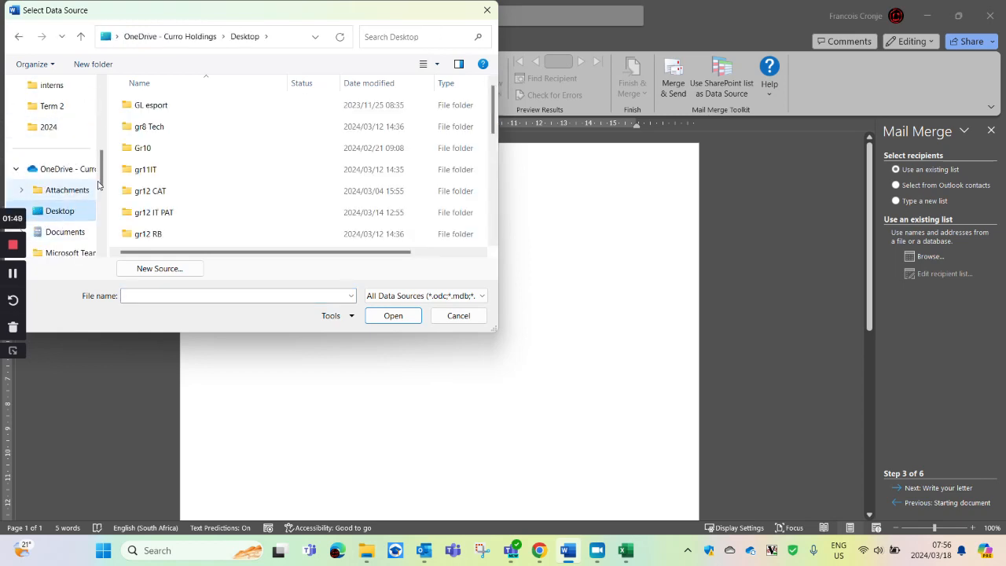
scroll(165, 193, down, 5)
scroll(165, 193, up, 3)
scroll(166, 197, down, 1)
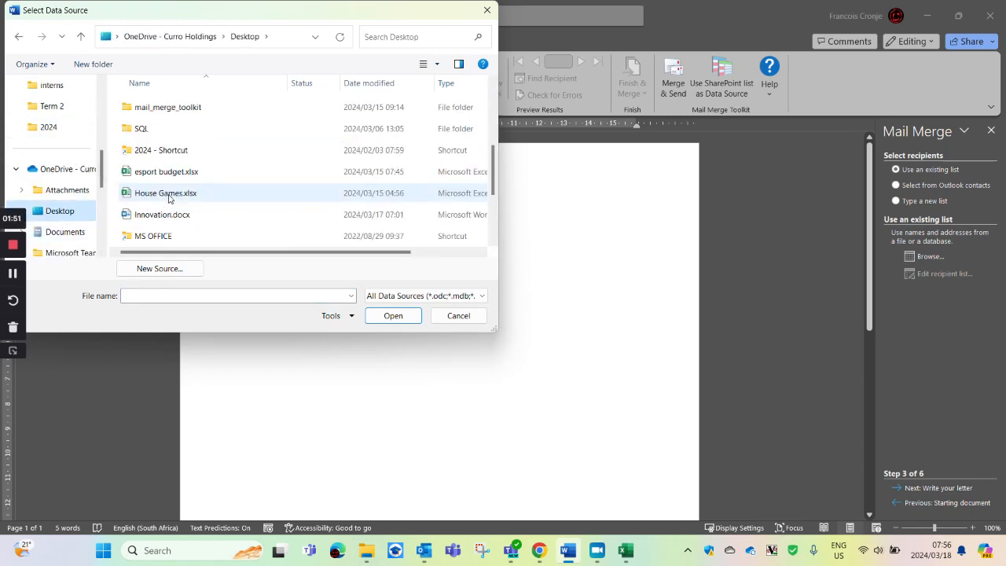
scroll(169, 199, down, 2)
click(146, 217)
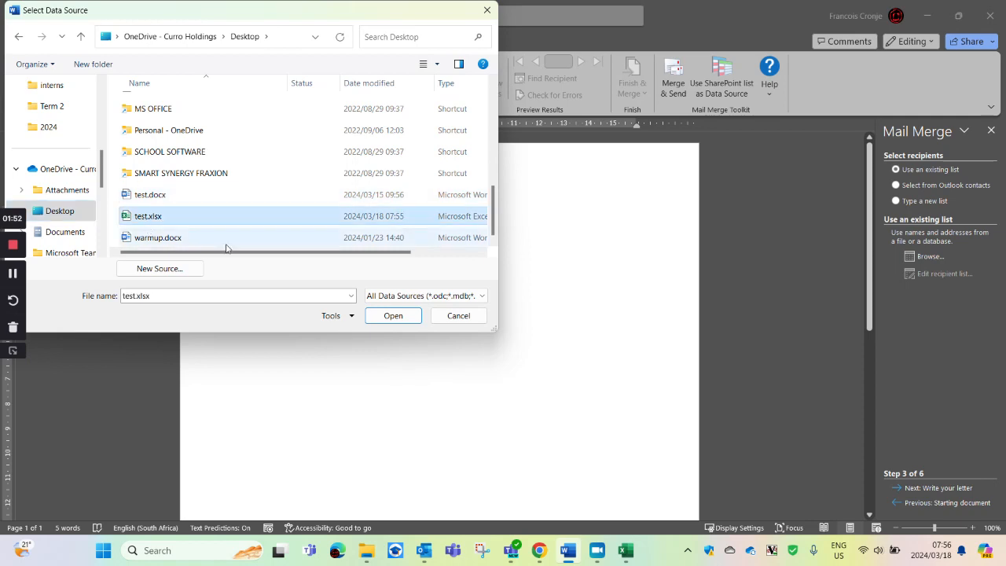
click(381, 323)
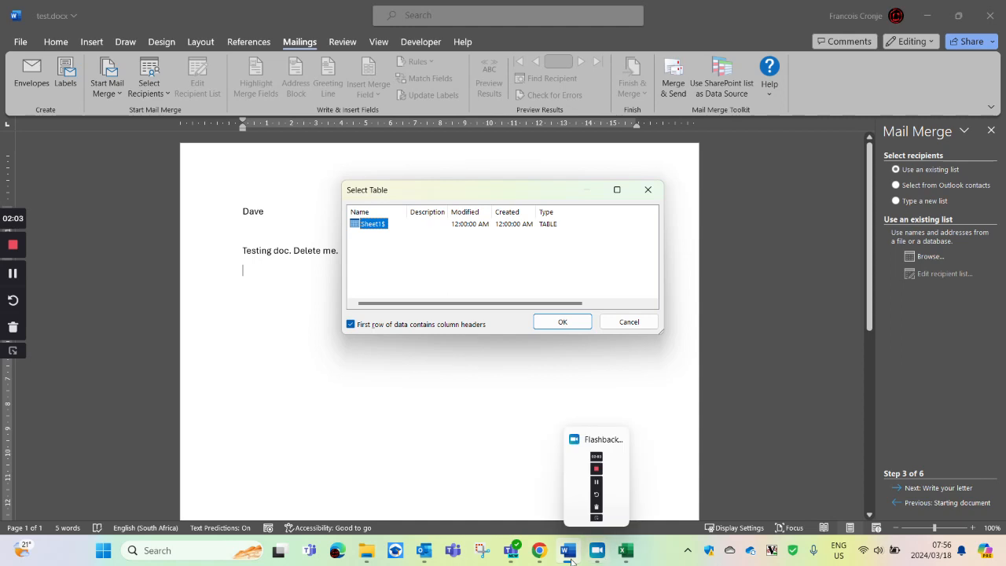
Check the column headers in the Excel workbook, return to Word and use Sheet1$ with first-row column headers as the recipient table.
click(624, 546)
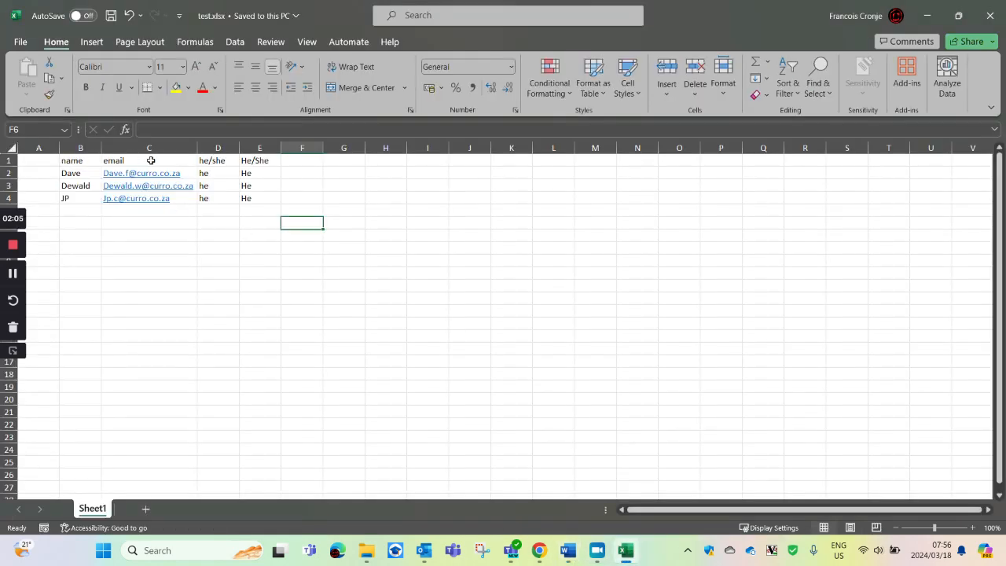
click(928, 16)
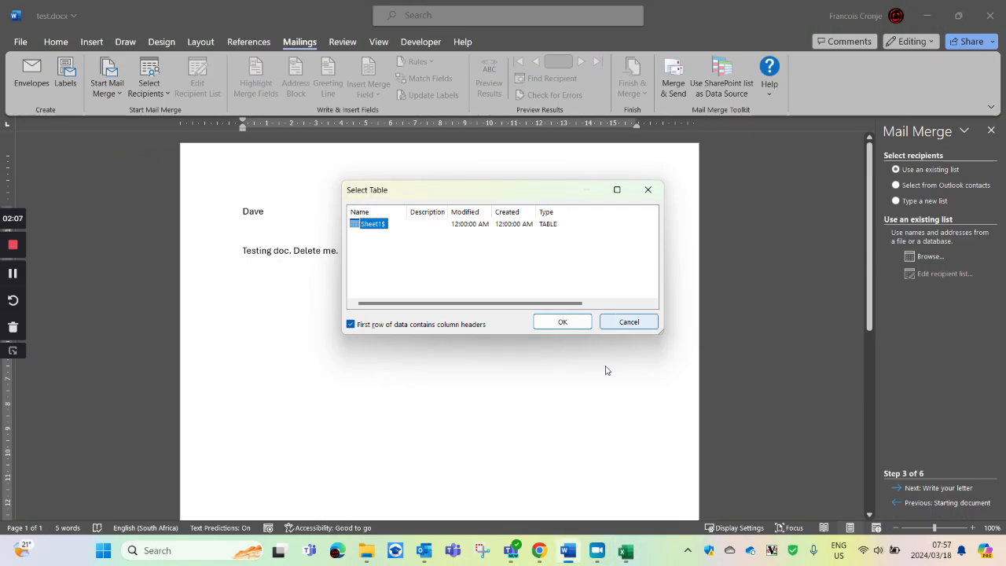
click(563, 322)
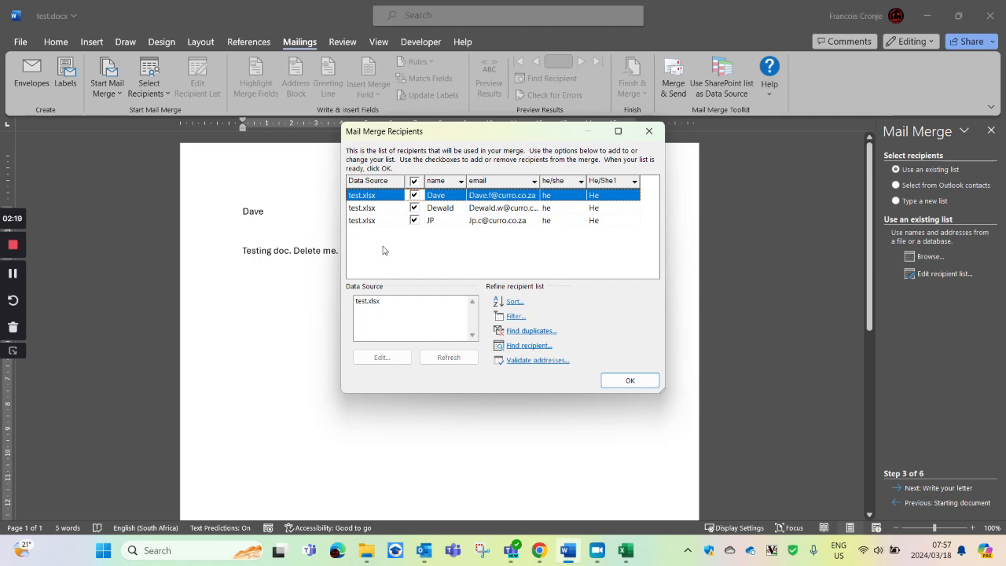
Exclude the second recipient from the merge, accept the recipient list and continue to writing the letter.
click(414, 208)
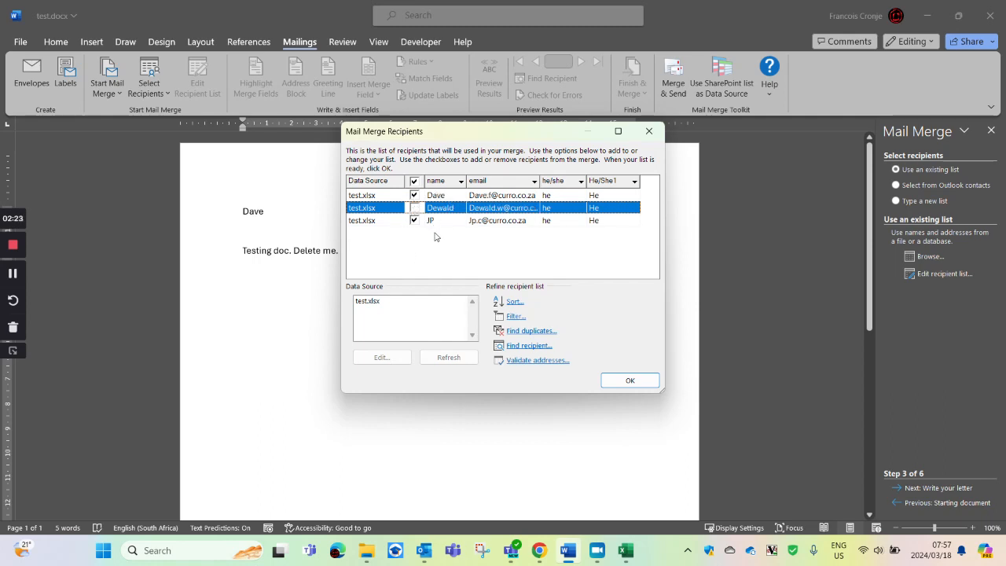
click(630, 382)
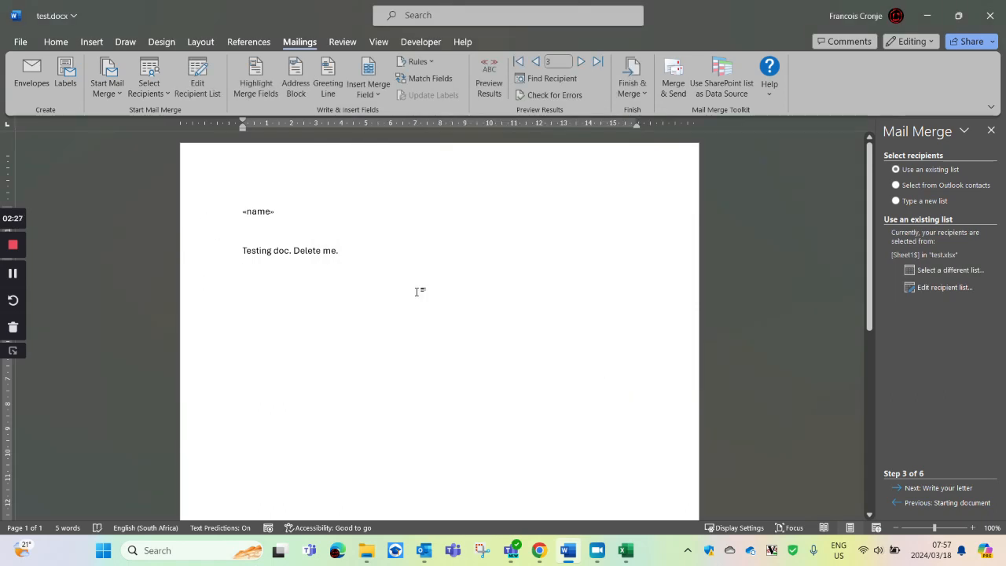
click(938, 490)
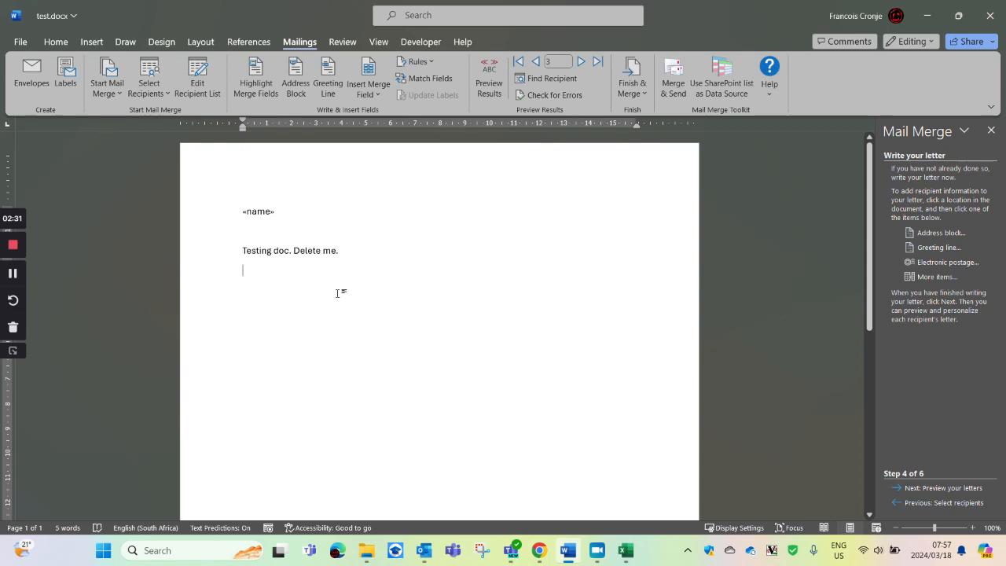
Replace the content of the letter's first line with the name merge field followed by "is a good guy.".
key(BackSpace)
key(BackSpace)
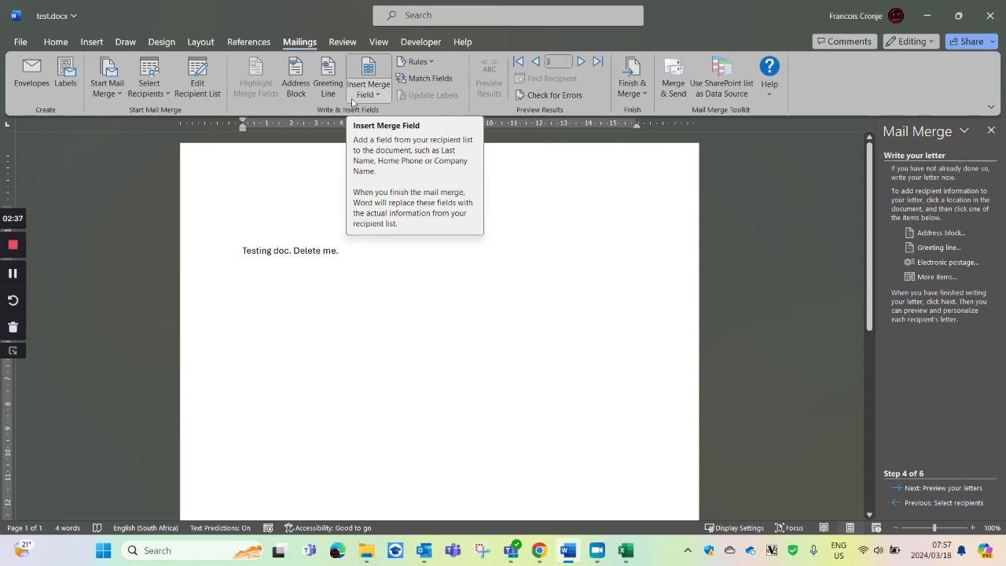
click(376, 95)
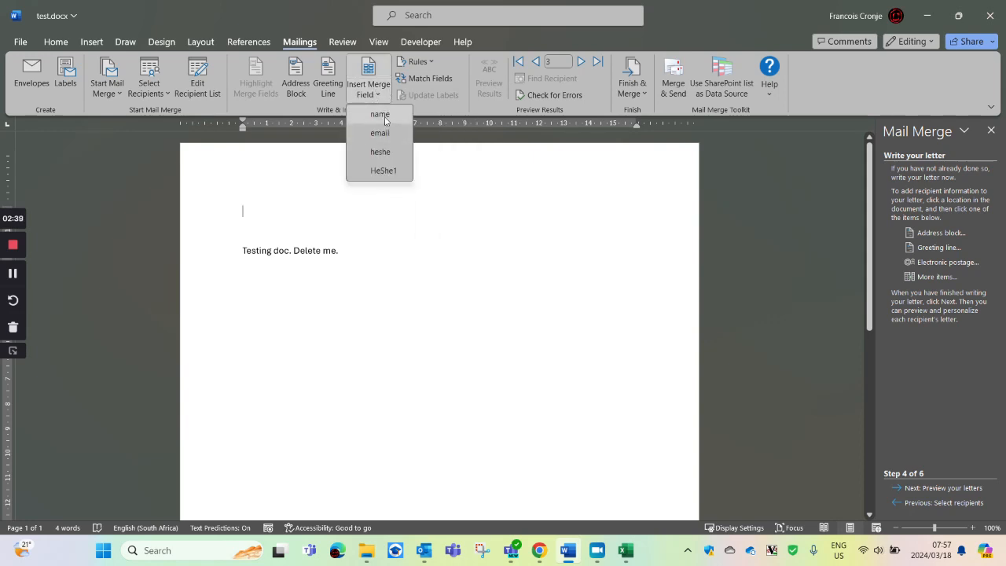
click(381, 114)
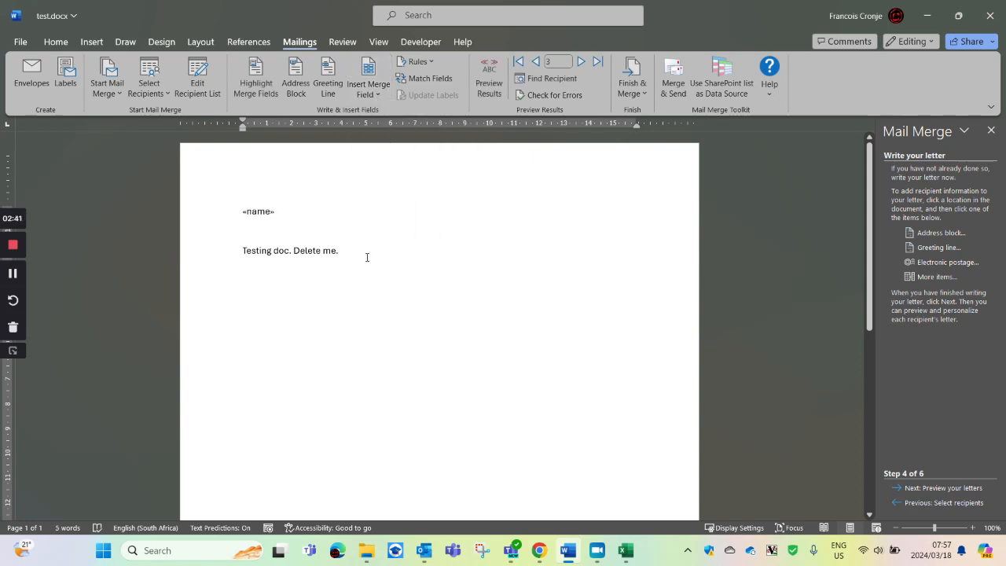
text(is)
Replace "me" in the testing line with the heshe merge field and append the HeShe1 field followed by "is not working.".
key(BackSpace)
key(BackSpace)
click(366, 94)
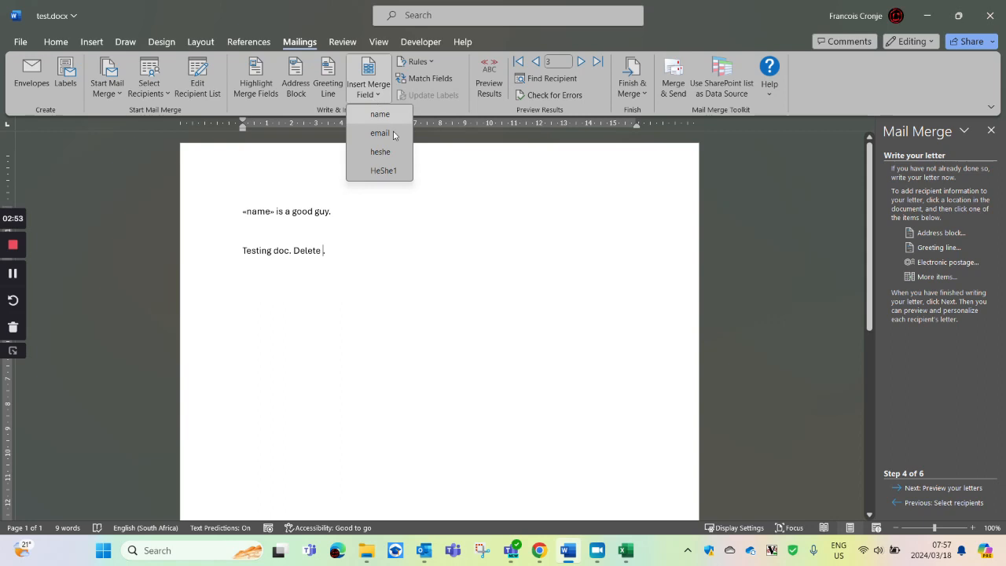
click(371, 151)
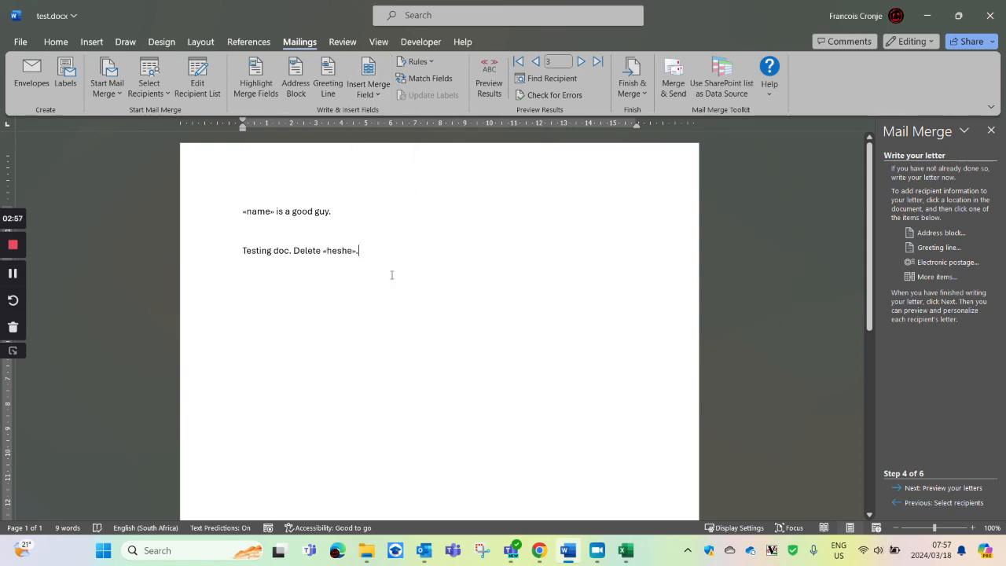
click(370, 91)
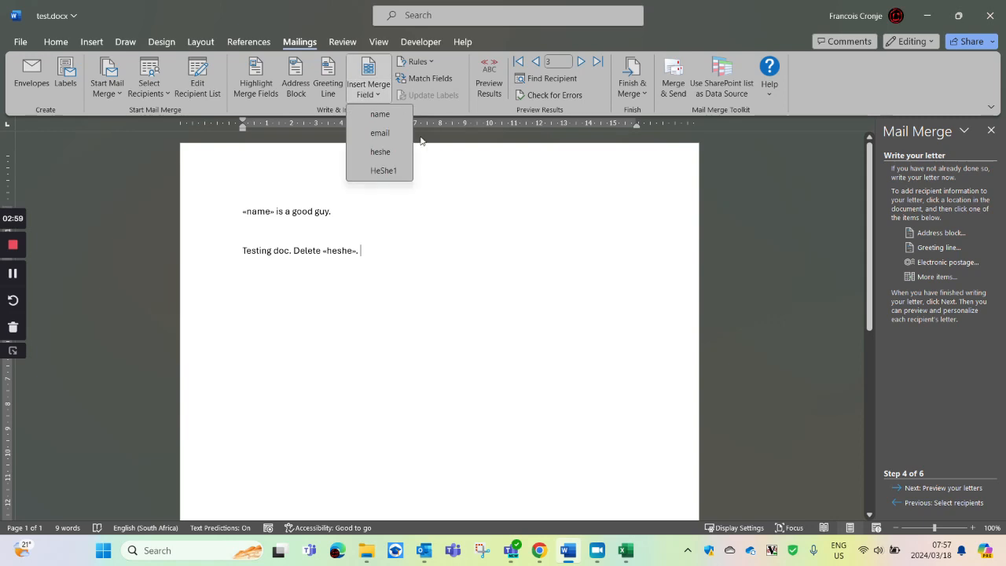
click(377, 173)
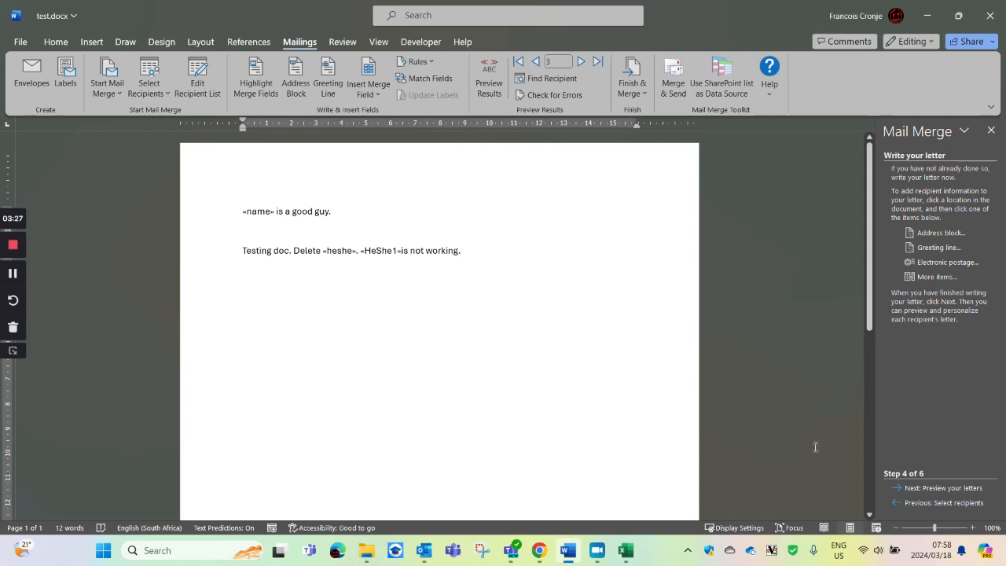
Preview the merged letters and add the missing space before "is not working." in the testing line.
click(911, 488)
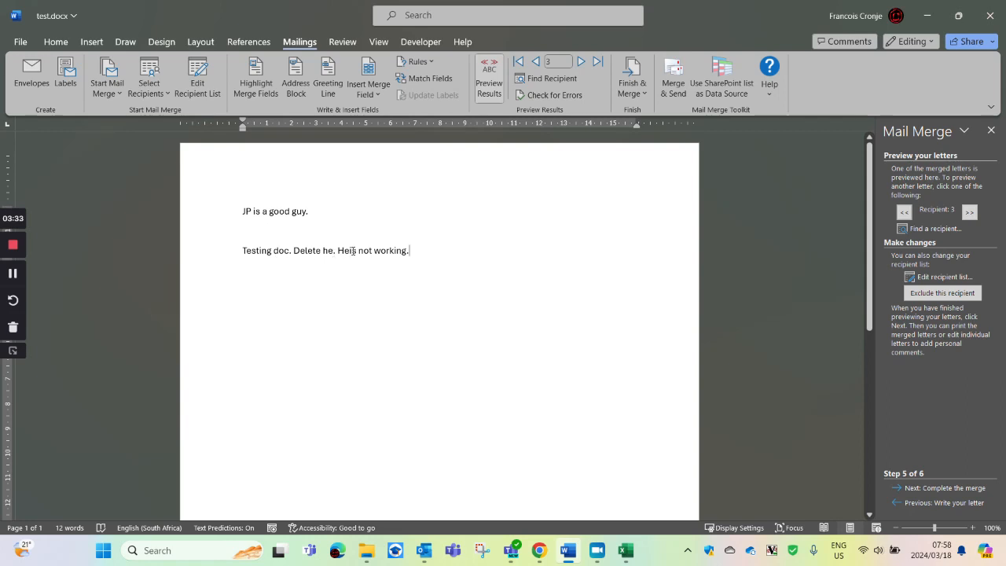
click(351, 250)
Open the Mail Merge Toolkit sending settings, address the messages to the email field and review the subject "TEsting".
click(675, 83)
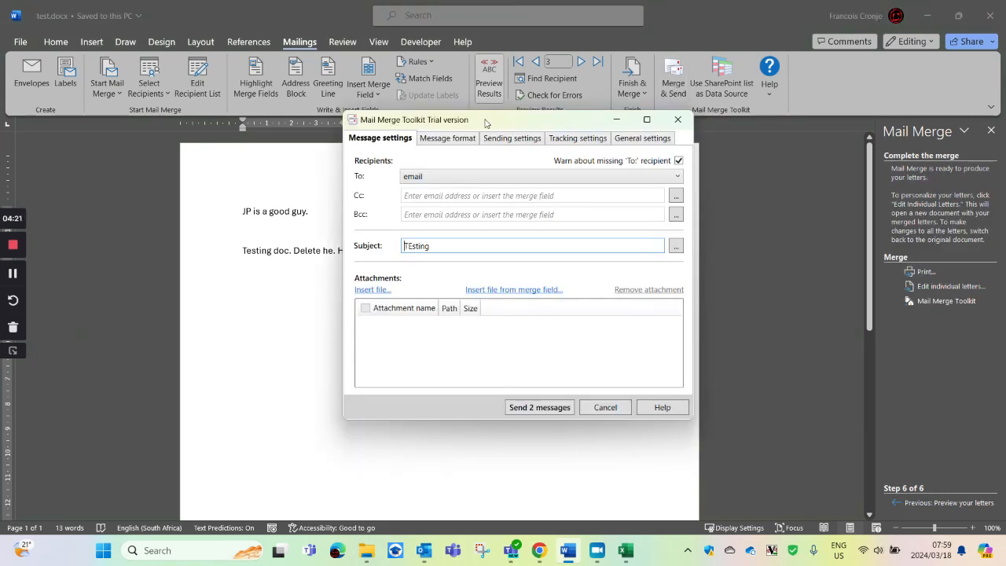
drag(503, 122, 408, 139)
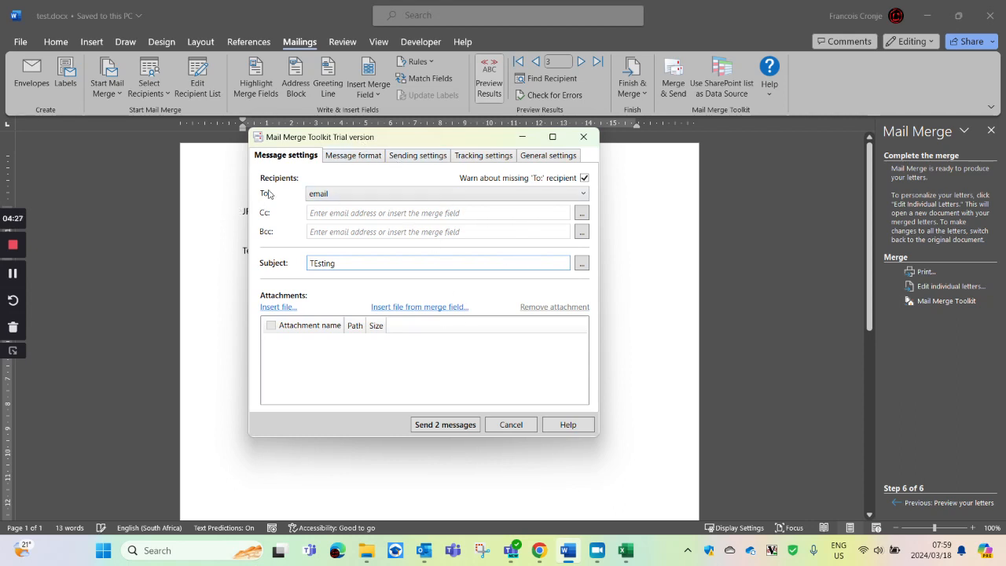
click(362, 197)
click(336, 221)
double_click(313, 263)
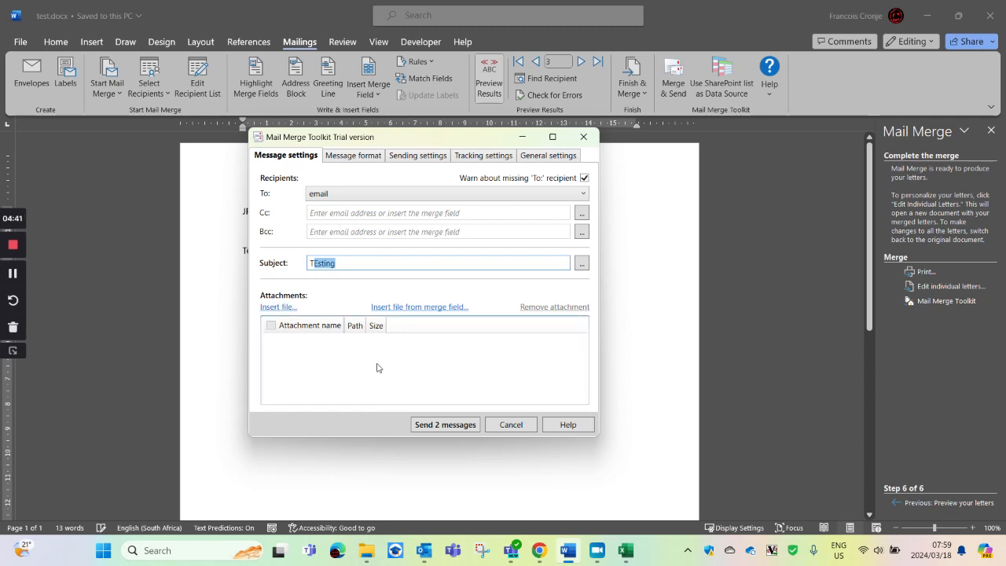
Review the PDF attachment message format, dismiss the mail notification and choose to edit the message body.
click(353, 157)
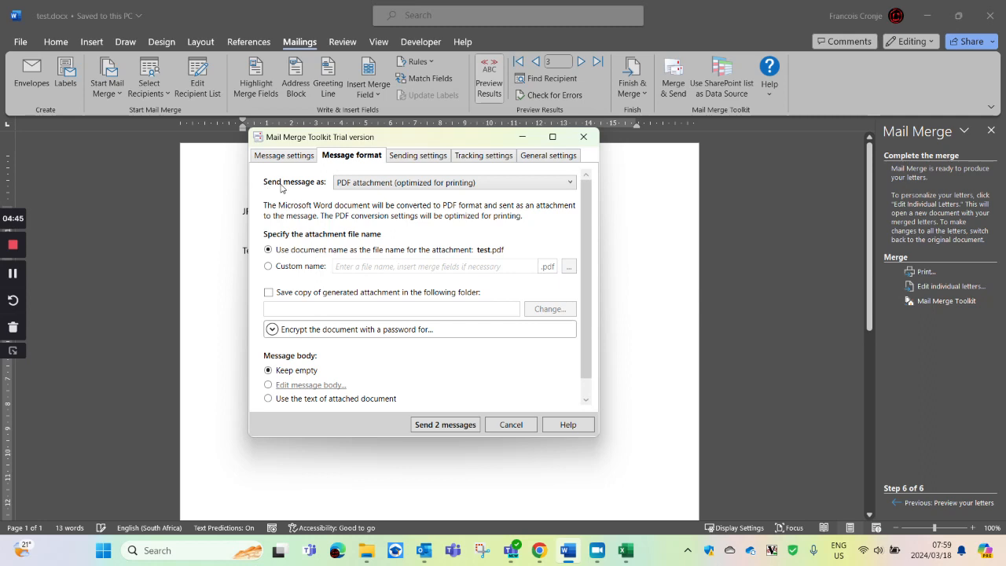
drag(427, 147, 640, 134)
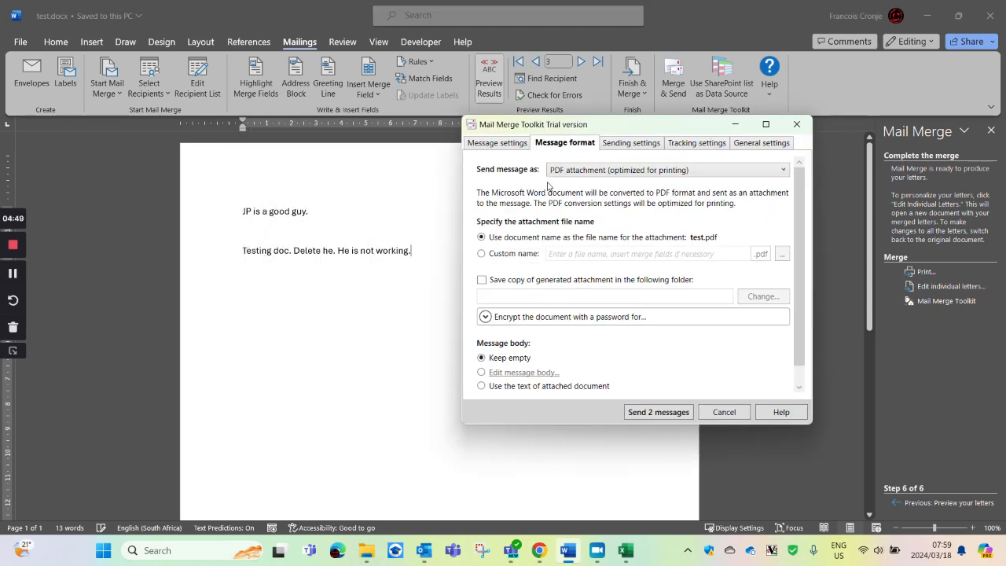
drag(668, 127, 504, 124)
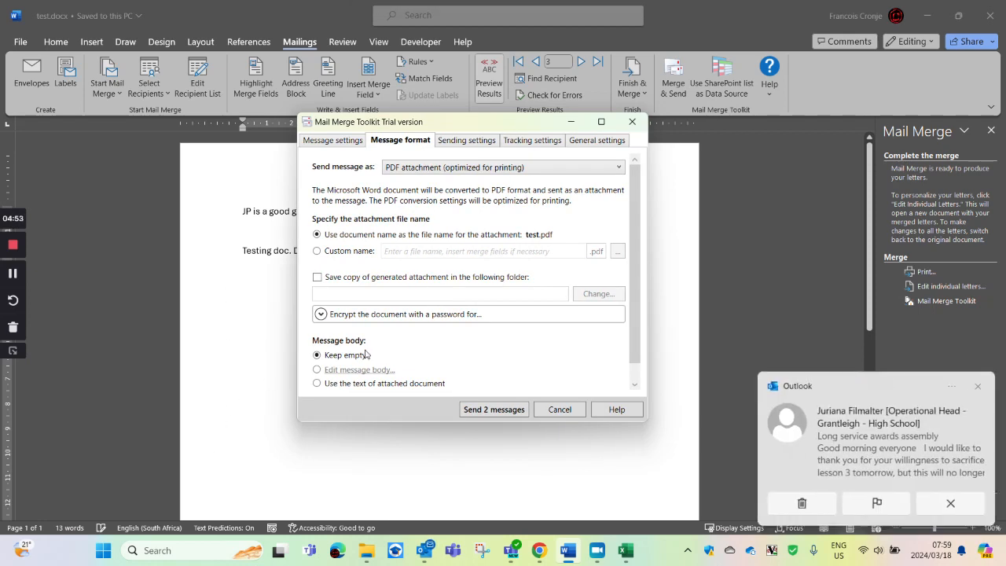
click(978, 386)
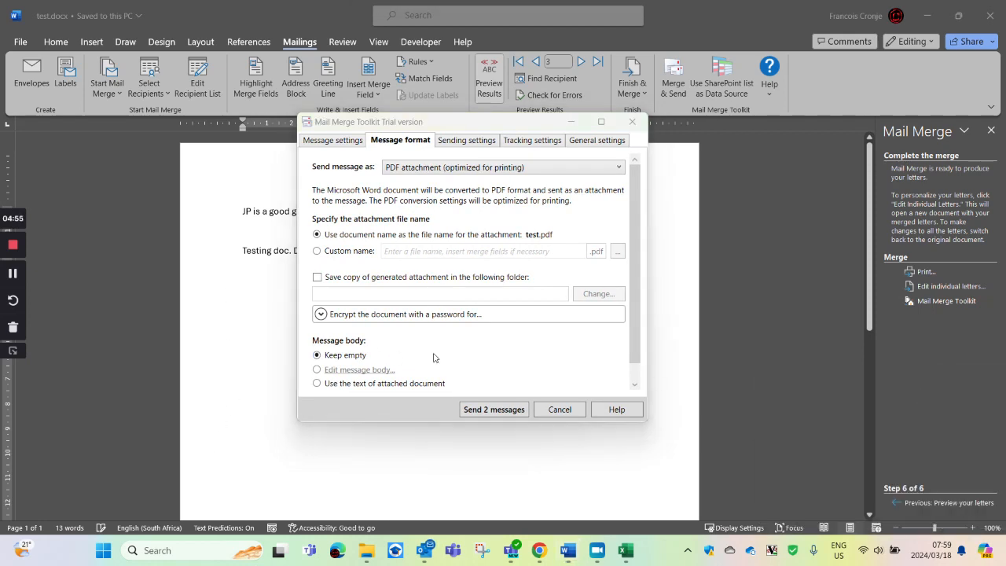
click(436, 358)
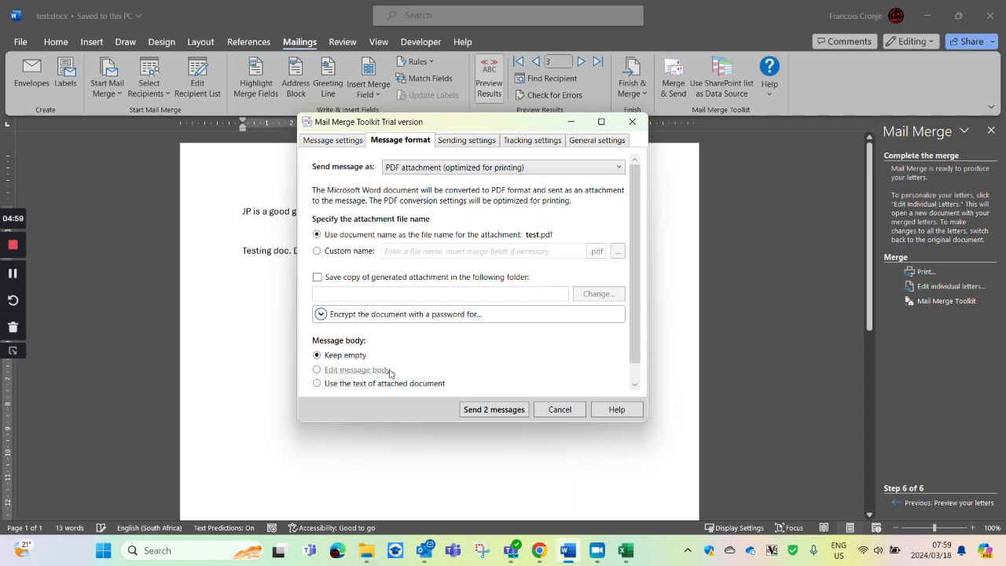
click(317, 369)
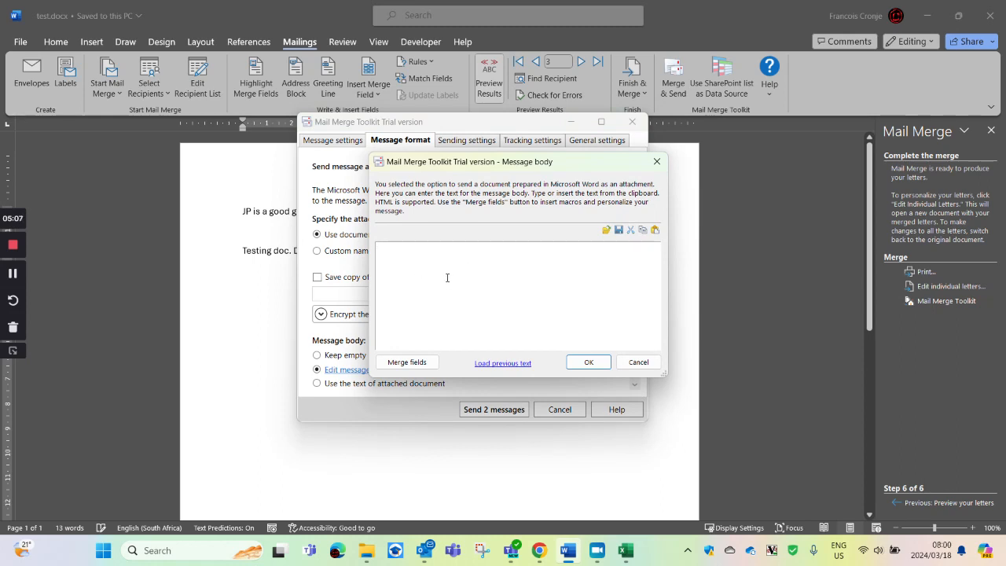
Switch to Outlook and copy the signature block, from "Kind regards" through the banner image, out of the latest sent message.
click(424, 555)
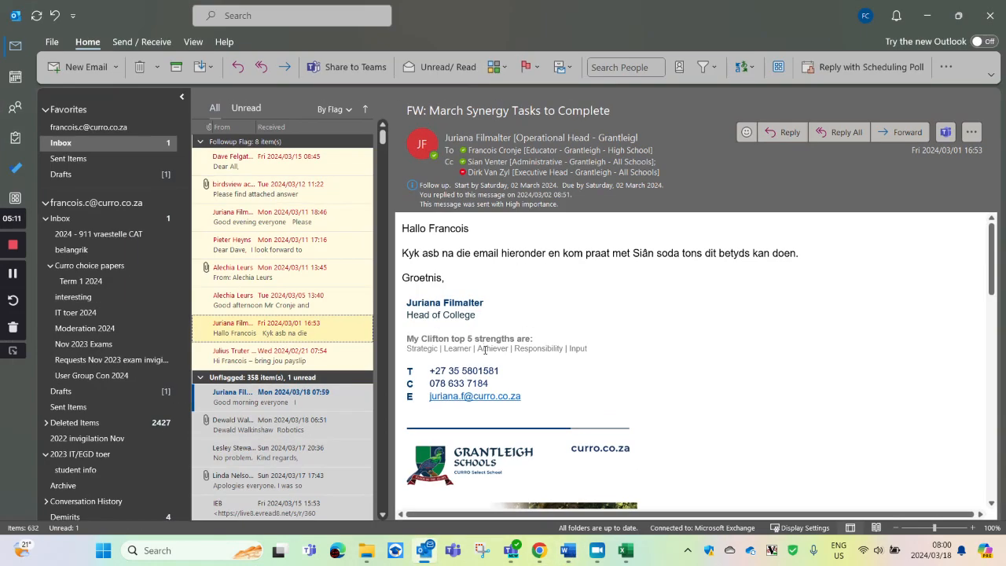
scroll(485, 349, down, 15)
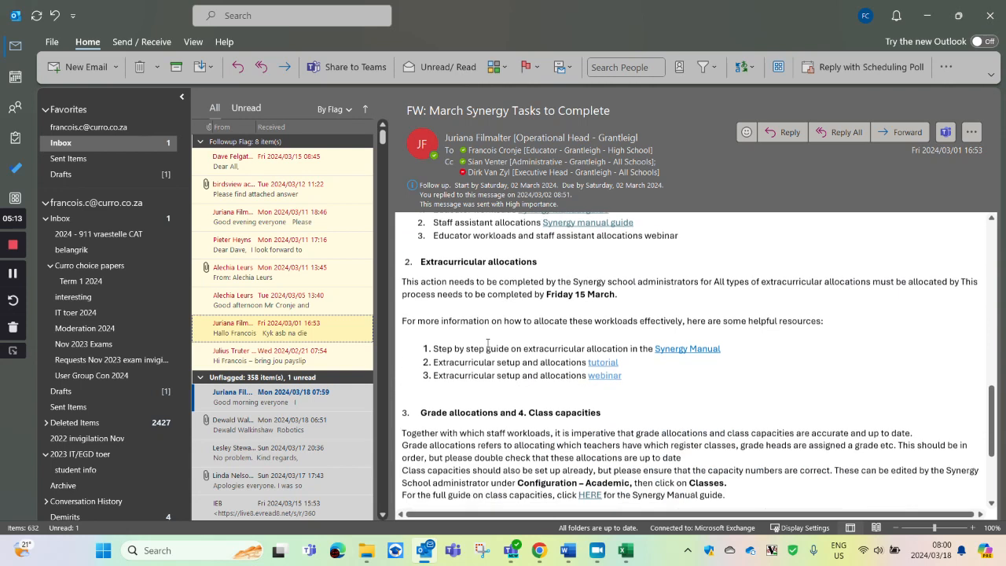
scroll(487, 344, down, 3)
scroll(503, 346, up, 10)
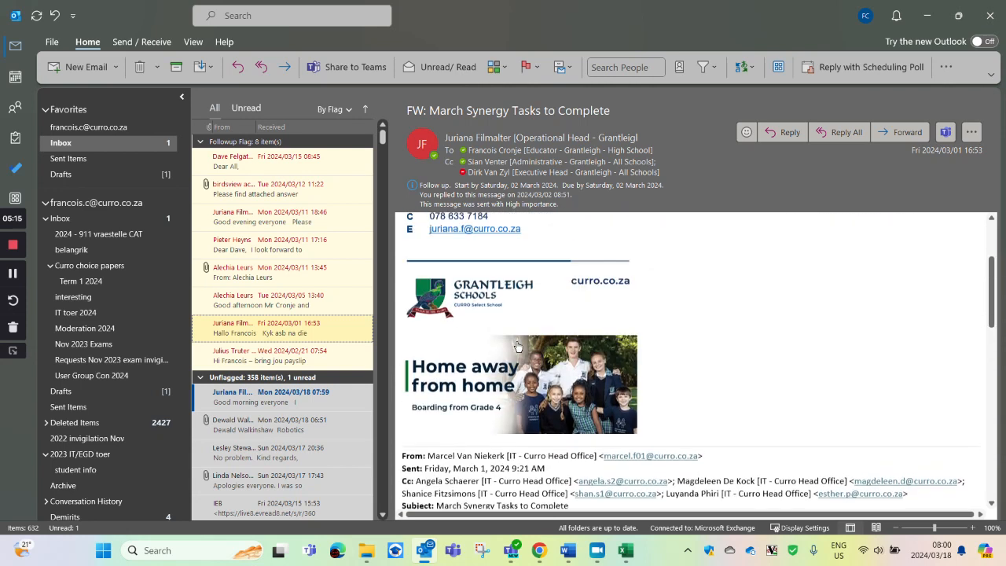
scroll(519, 346, up, 1)
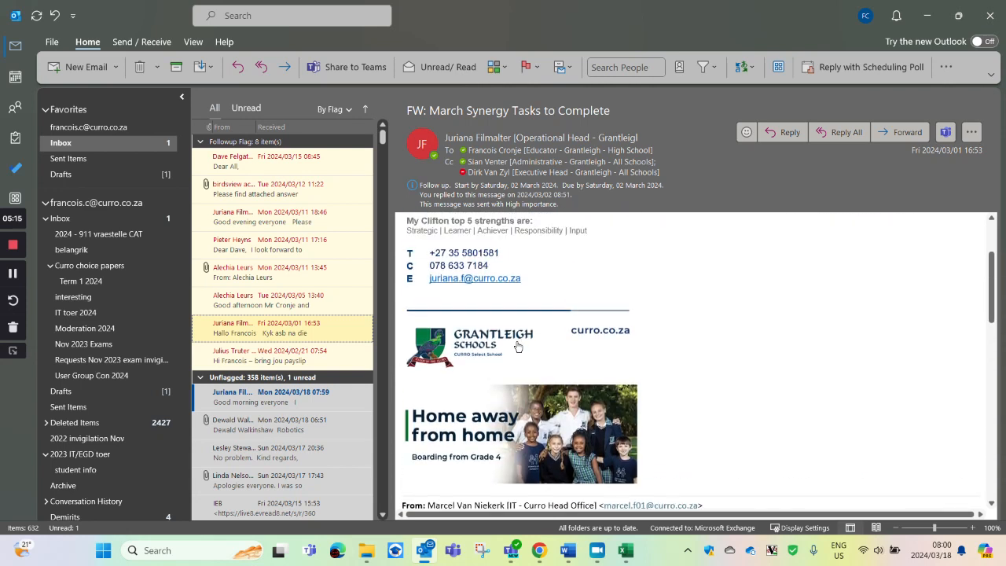
click(88, 158)
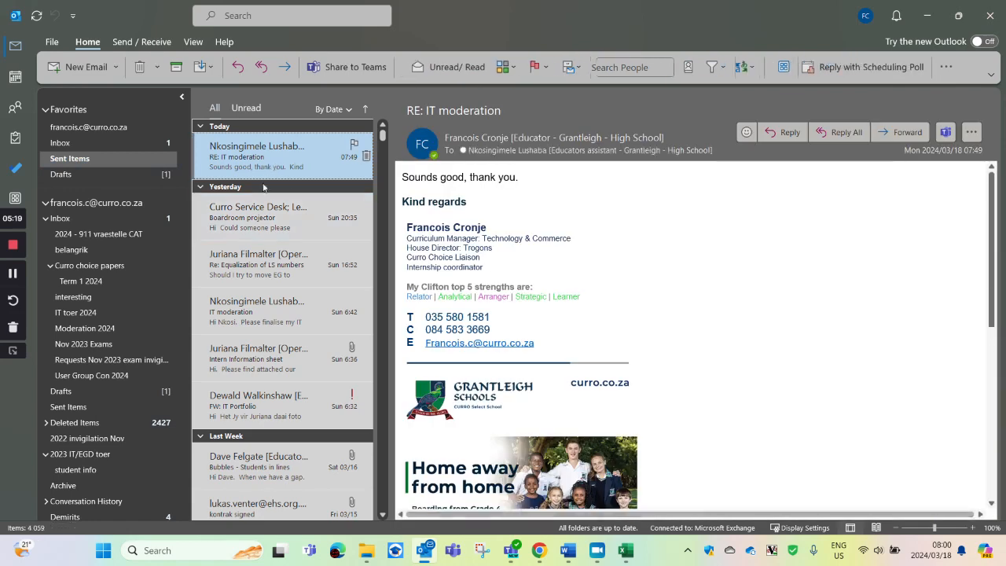
scroll(508, 375, down, 1)
scroll(487, 323, down, 2)
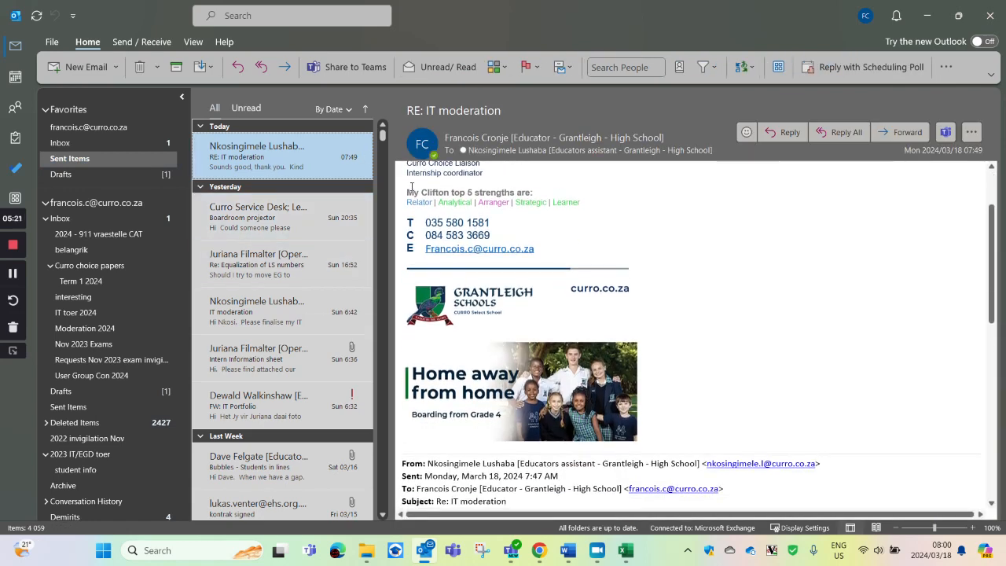
scroll(411, 186, up, 2)
mouse_move(402, 170)
mouse_down()
mouse_move(463, 272)
mouse_move(615, 330)
mouse_move(639, 474)
mouse_up()
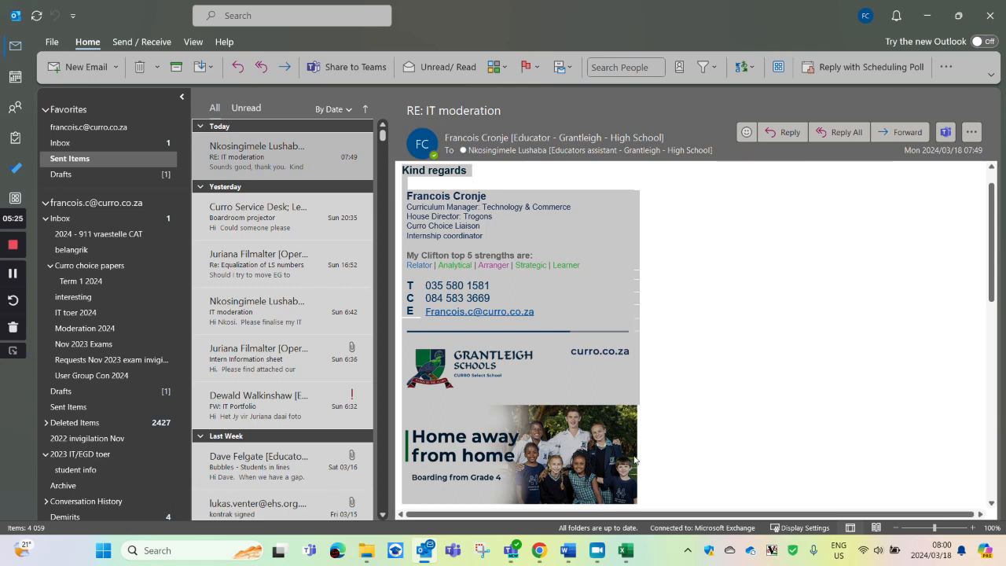
click(933, 16)
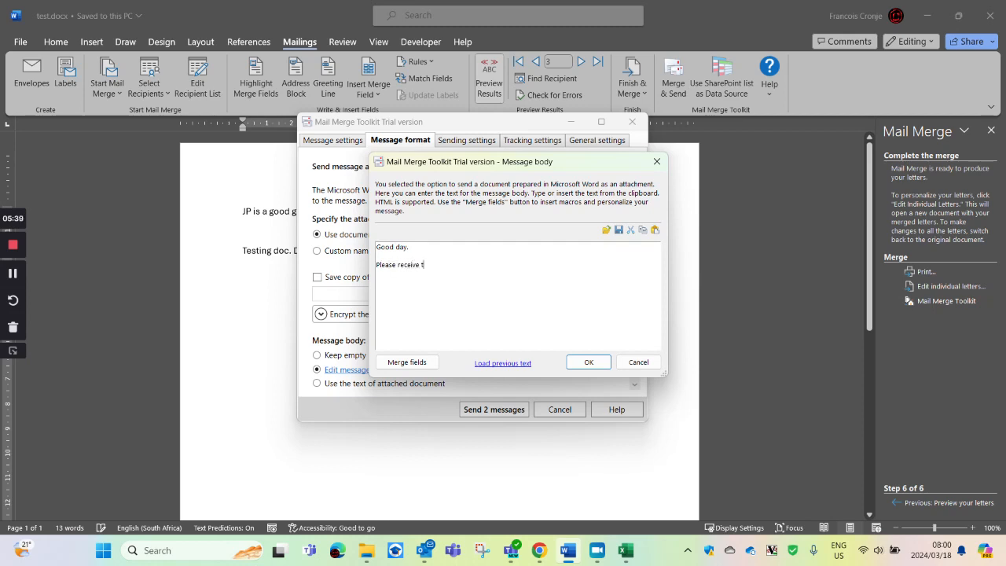
Write the message body "Good day. Please receive the commendation attached.", add the copied signature below it and accept the body.
text(mmendation attached.)
key(ctrl+v)
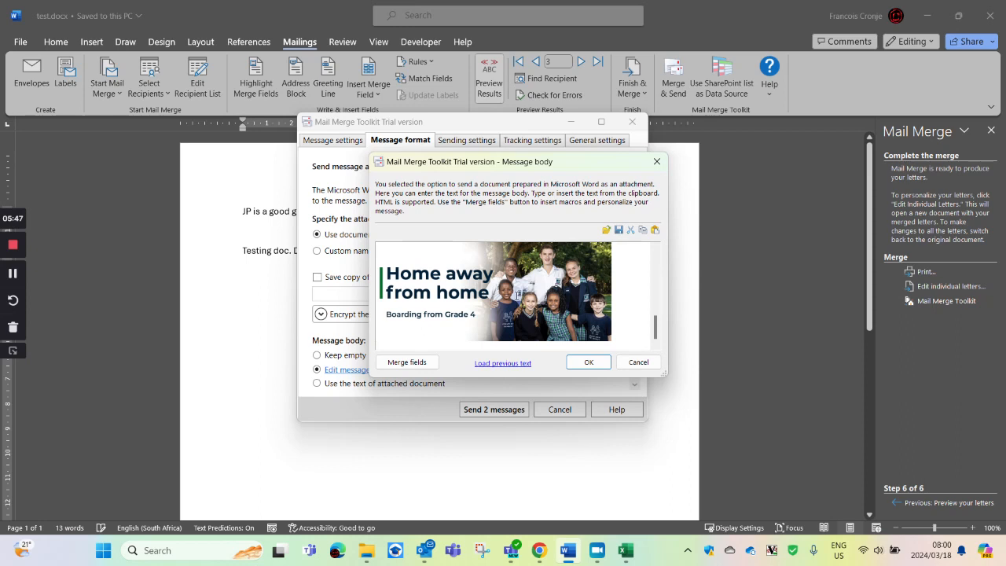
scroll(620, 299, up, 10)
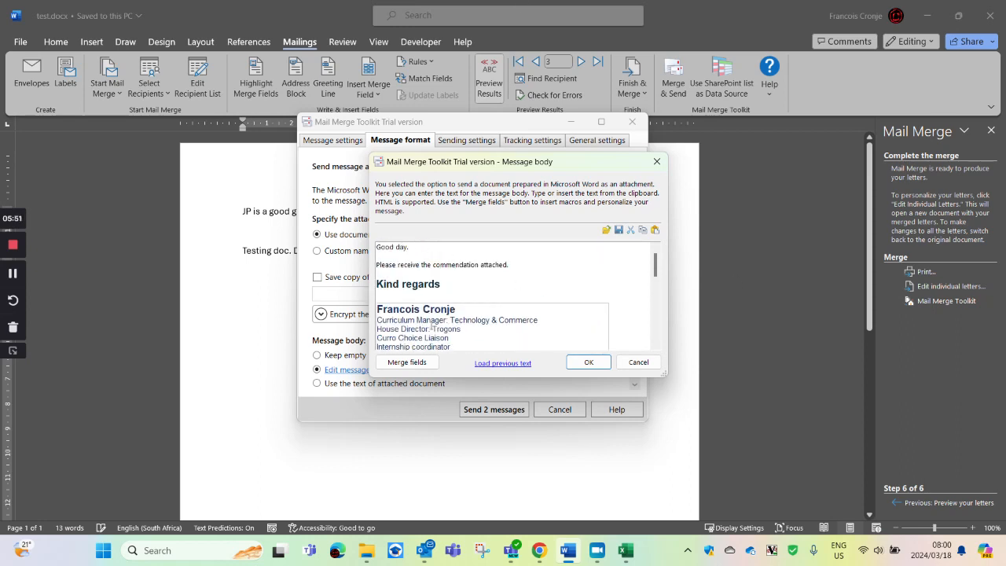
click(588, 362)
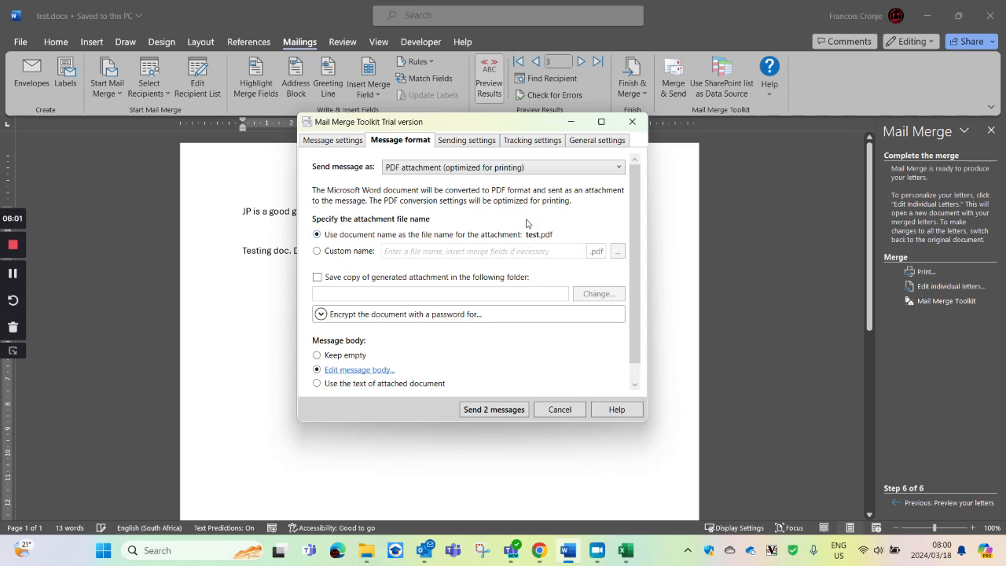
Review the sending settings, send the 2 messages from the chosen Outlook account and close the mail processing report.
click(465, 142)
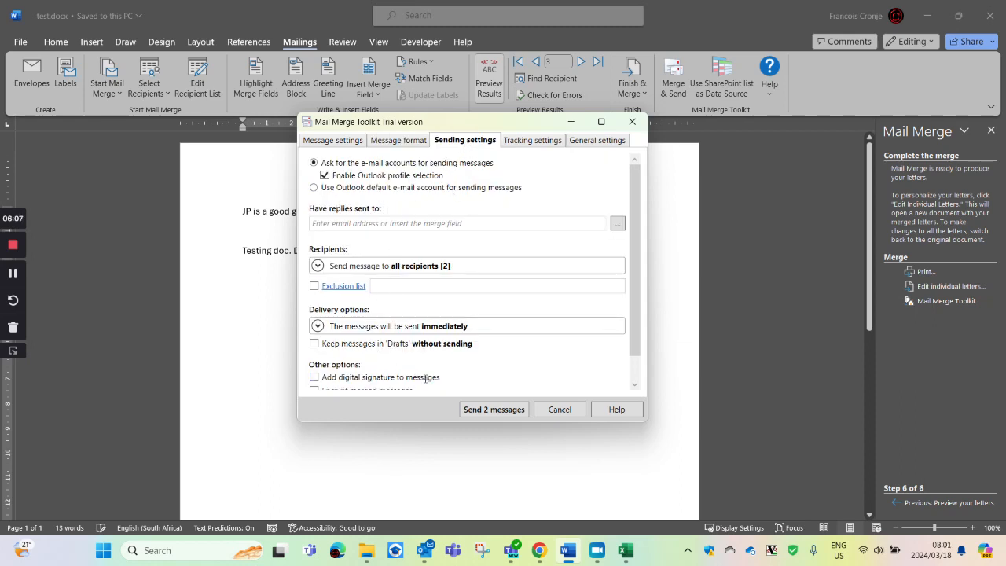
scroll(416, 338, down, 1)
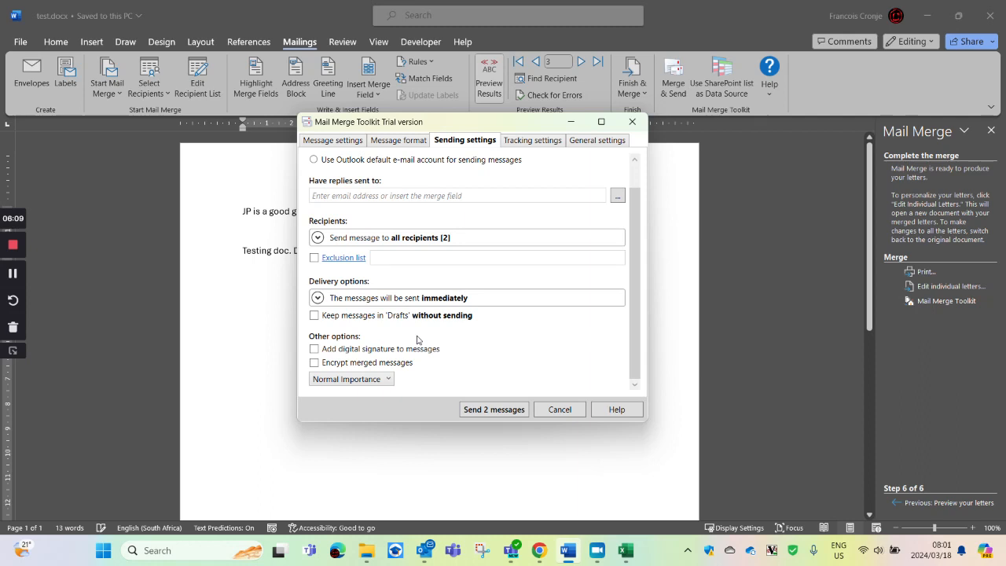
scroll(420, 340, up, 1)
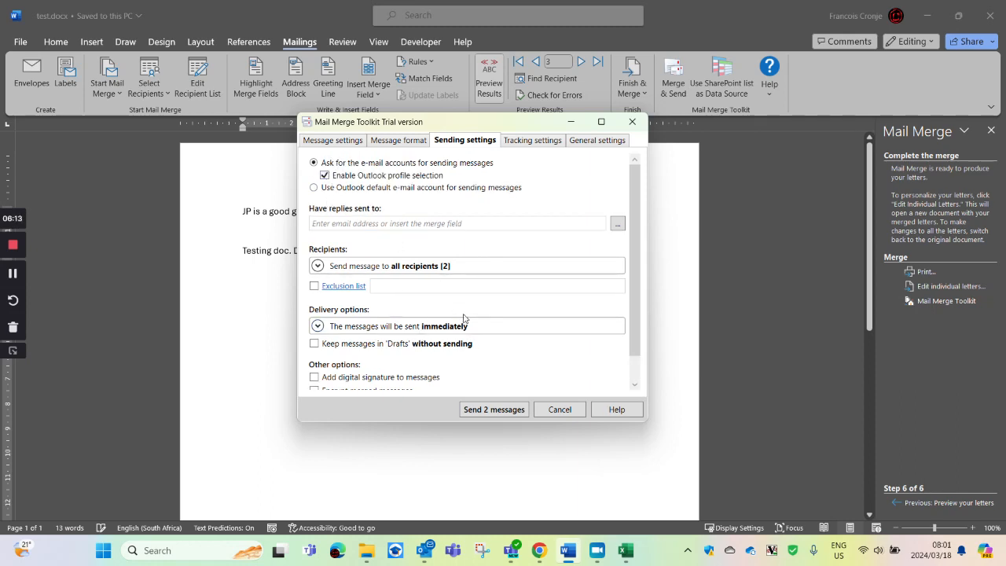
scroll(466, 318, down, 1)
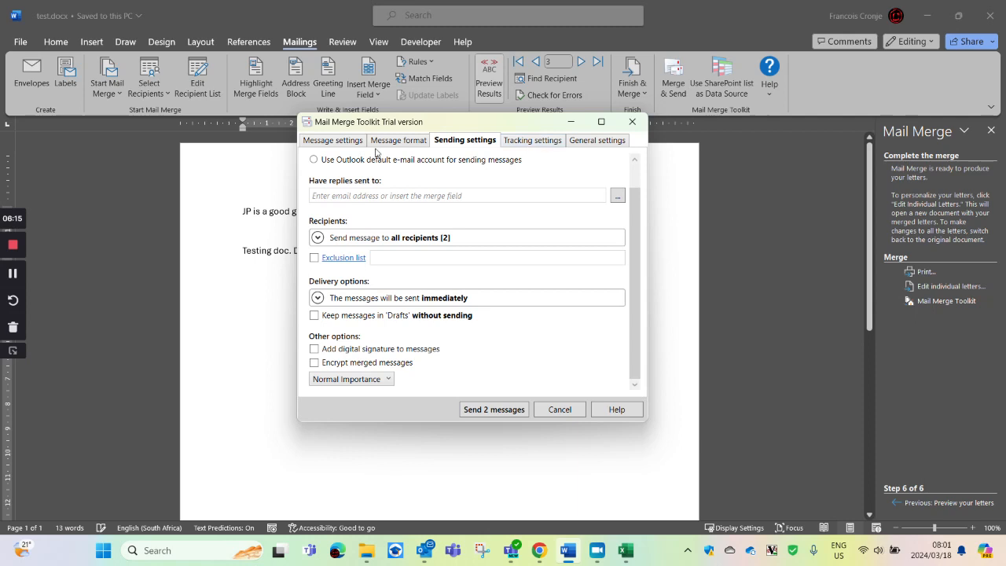
click(494, 410)
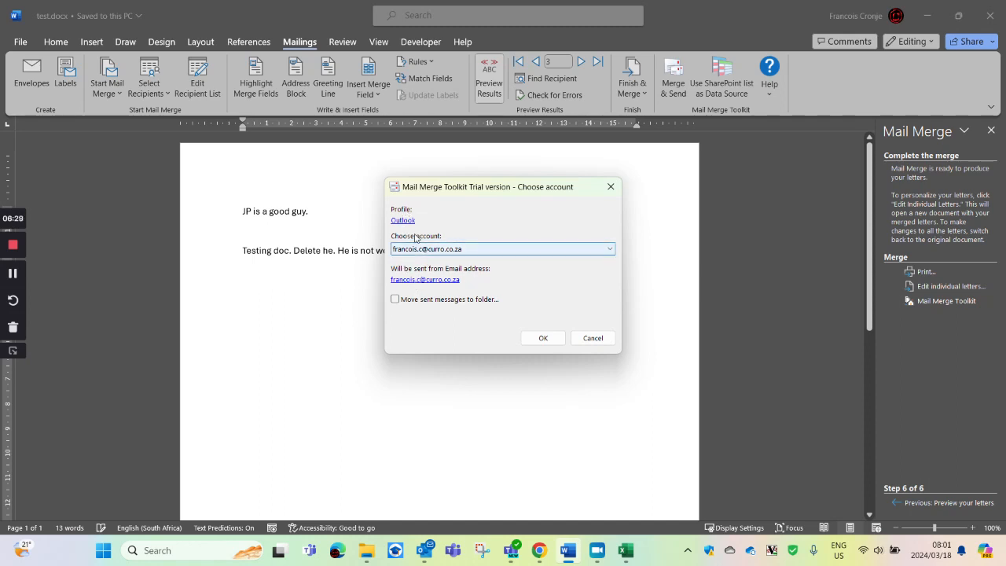
click(544, 338)
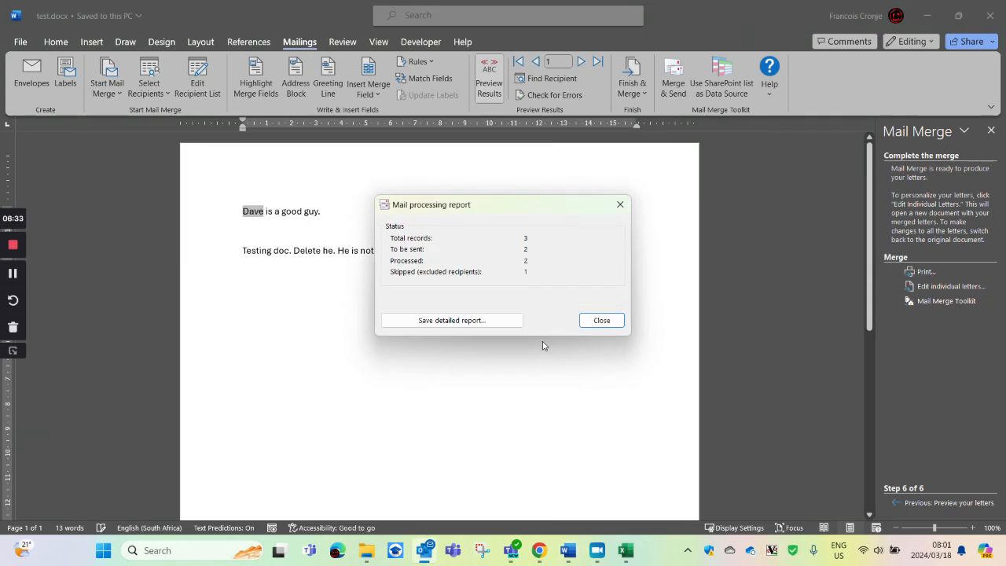
click(607, 319)
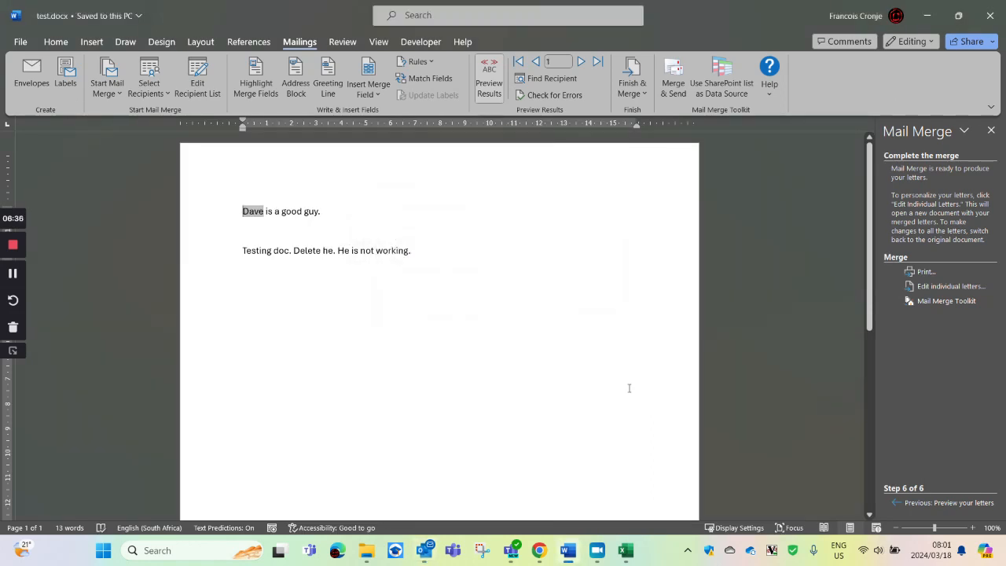
Switch to Outlook's sent items and check the body and test.pdf attachment of the newest "TEsting" message.
click(427, 551)
click(67, 142)
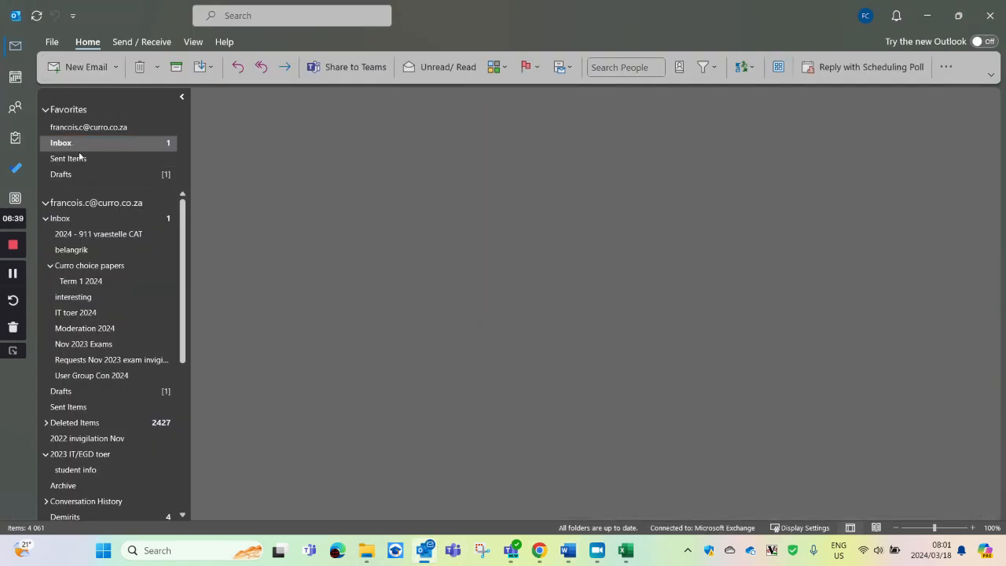
click(74, 158)
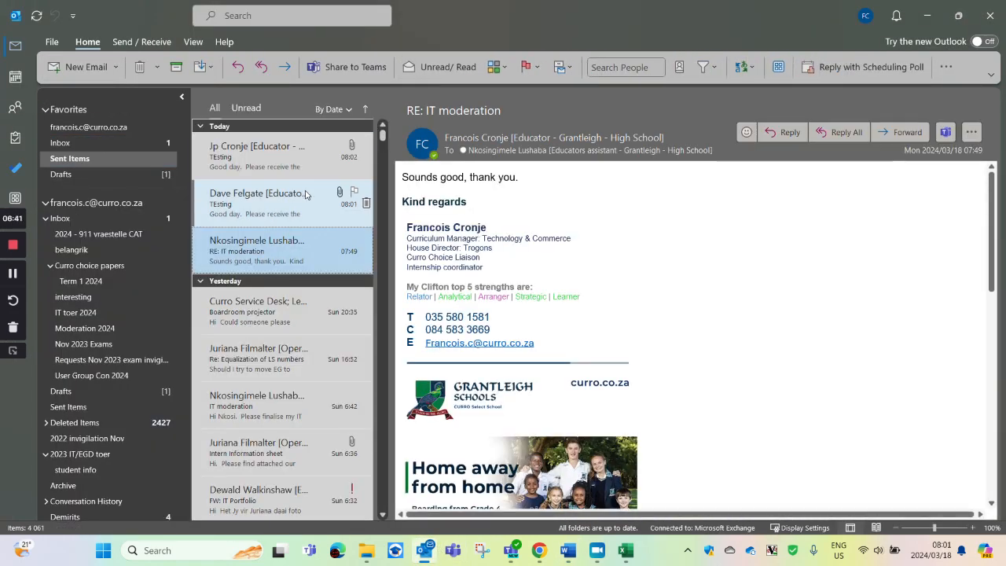
click(267, 156)
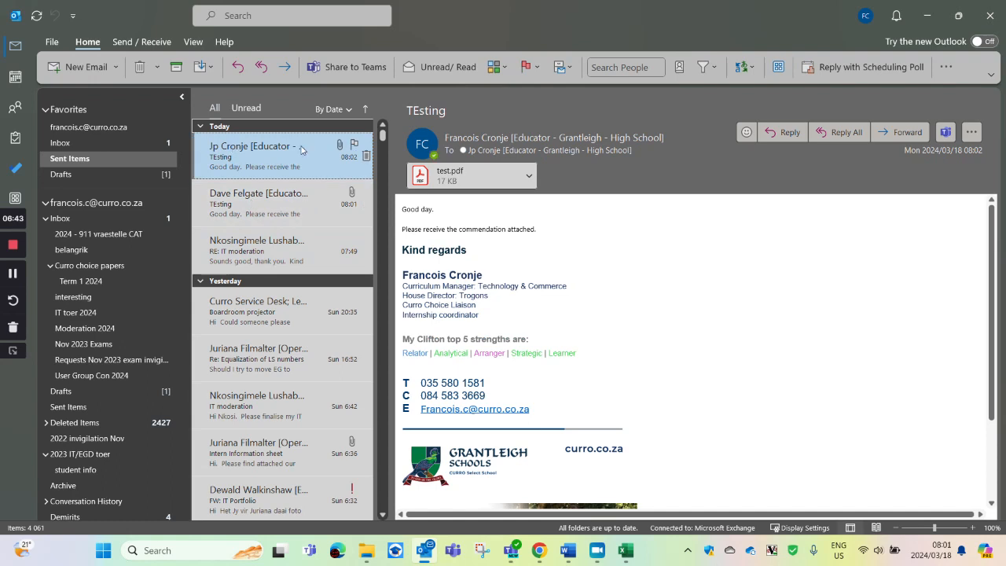
click(453, 180)
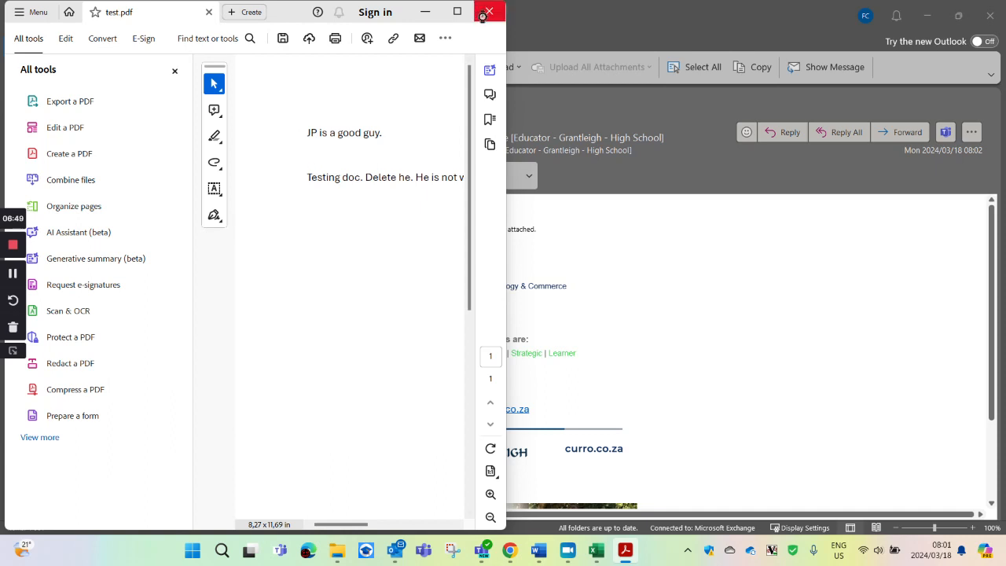
click(487, 12)
drag(556, 321, 574, 407)
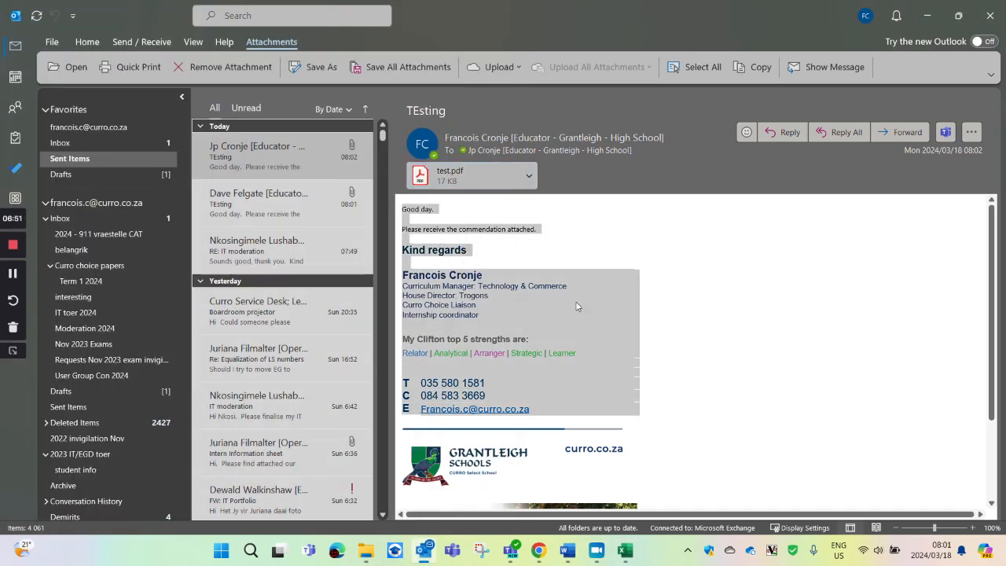
click(570, 238)
drag(512, 230, 398, 212)
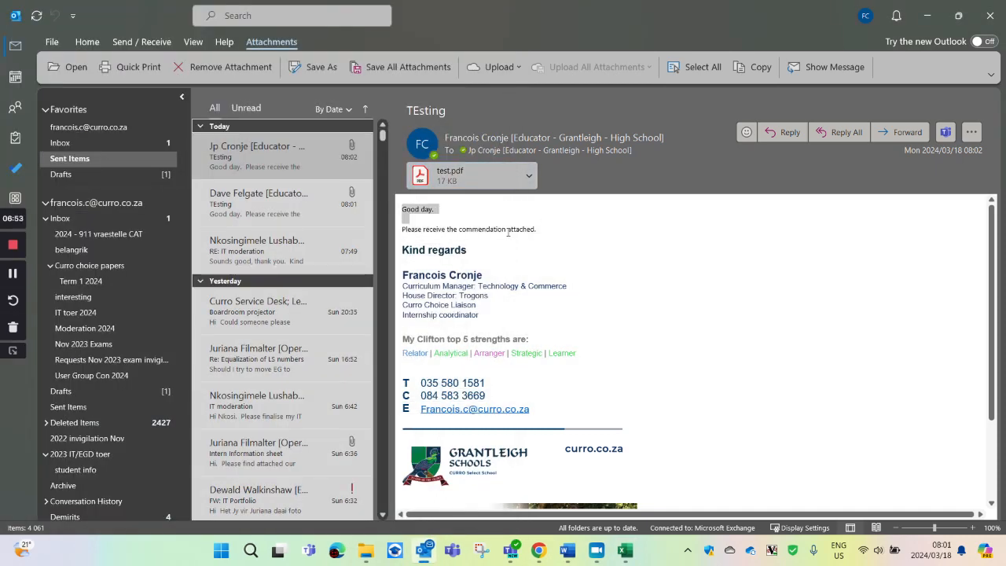
Check the merged text in the PDF attachment of the other sent "TEsting" message, then close the PDF.
click(334, 203)
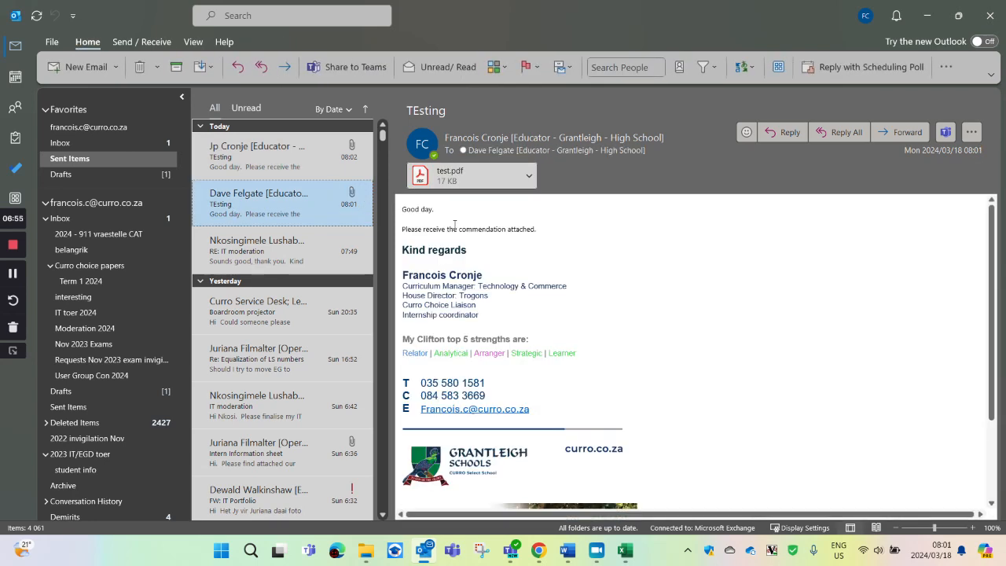
double_click(475, 175)
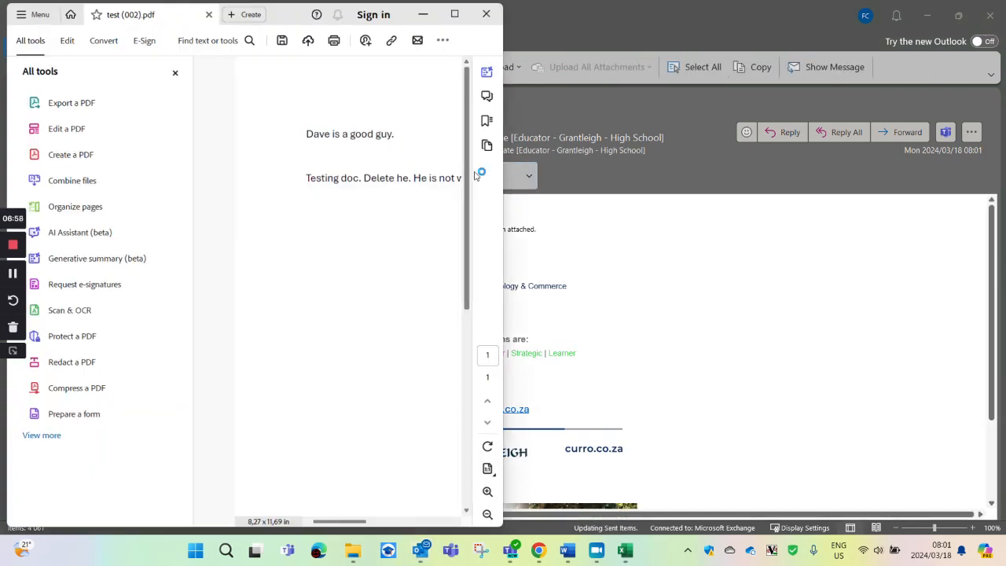
drag(305, 134, 375, 134)
click(391, 203)
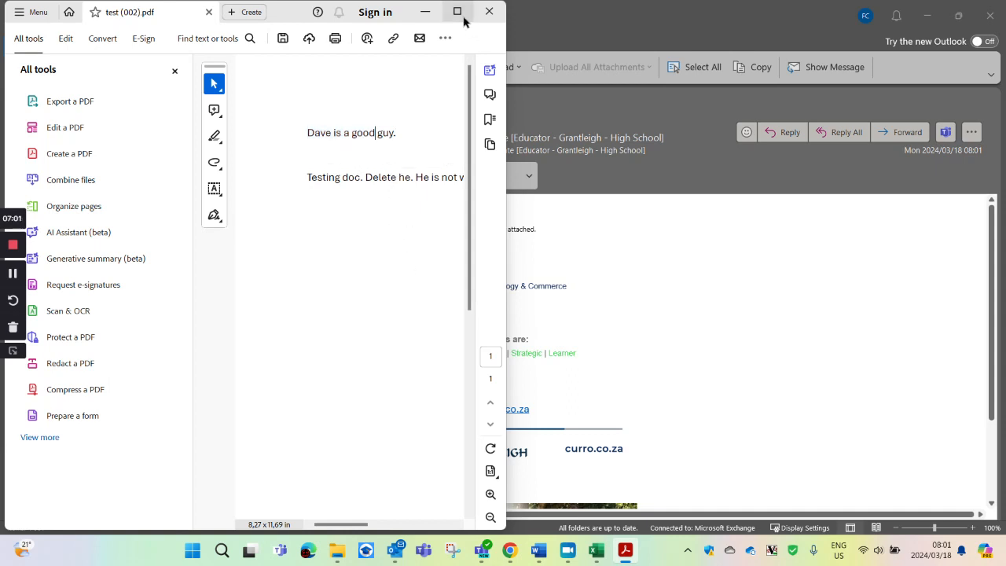
click(489, 11)
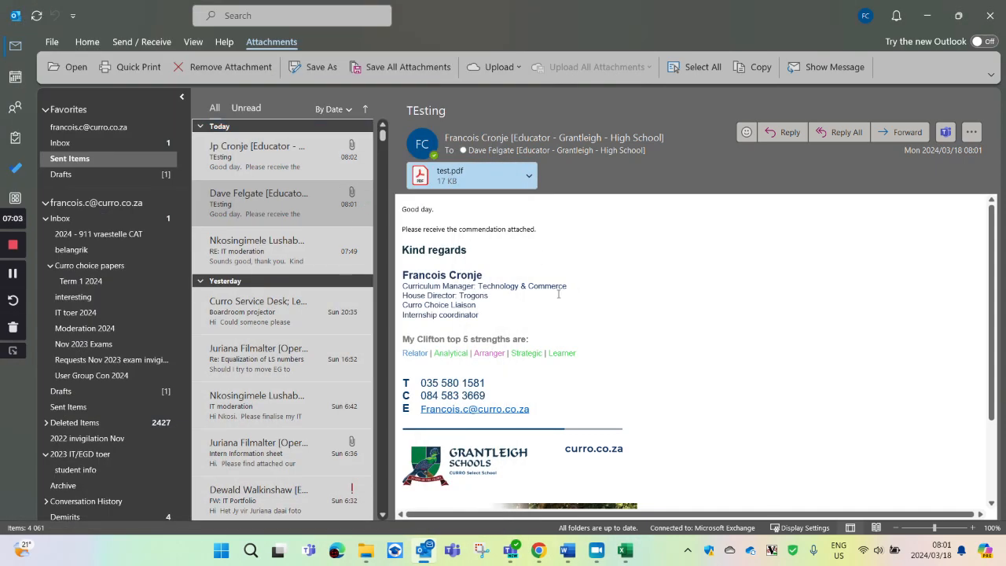